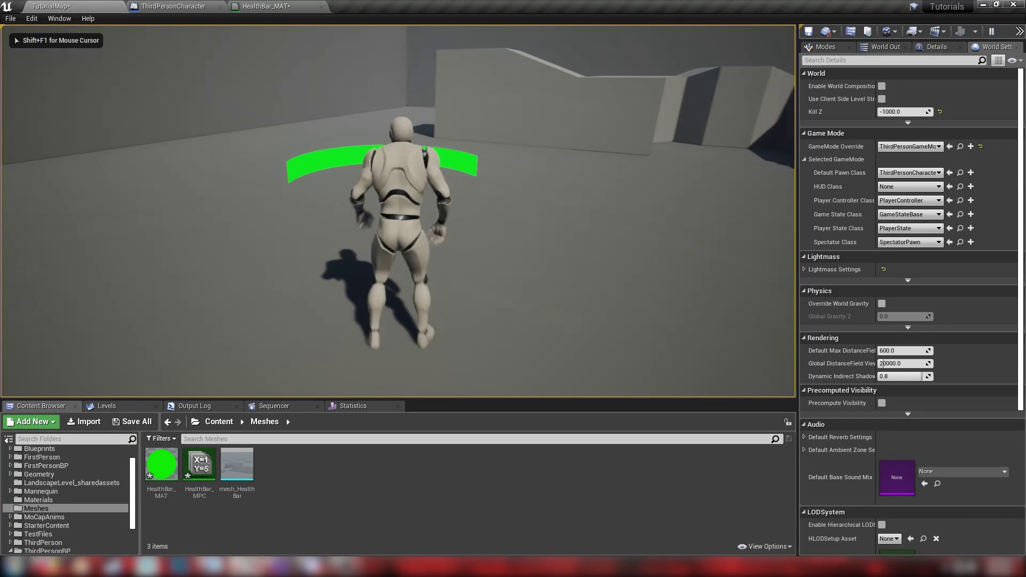
Play-test the character's curved health bar by repeatedly changing the health level
key(f)
key(f)
key(f)
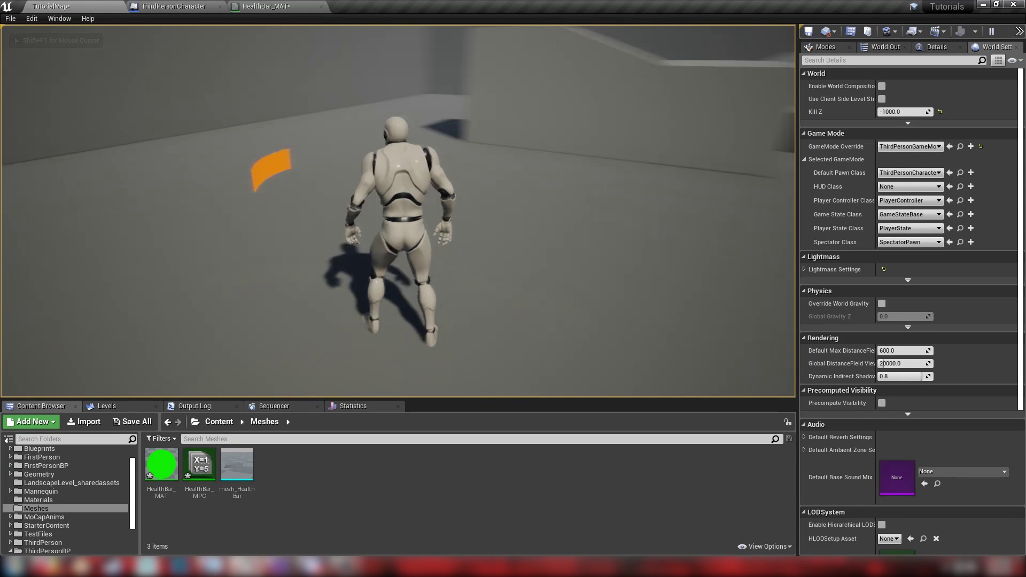
key(e)
key(e)
key(e)
key(e)
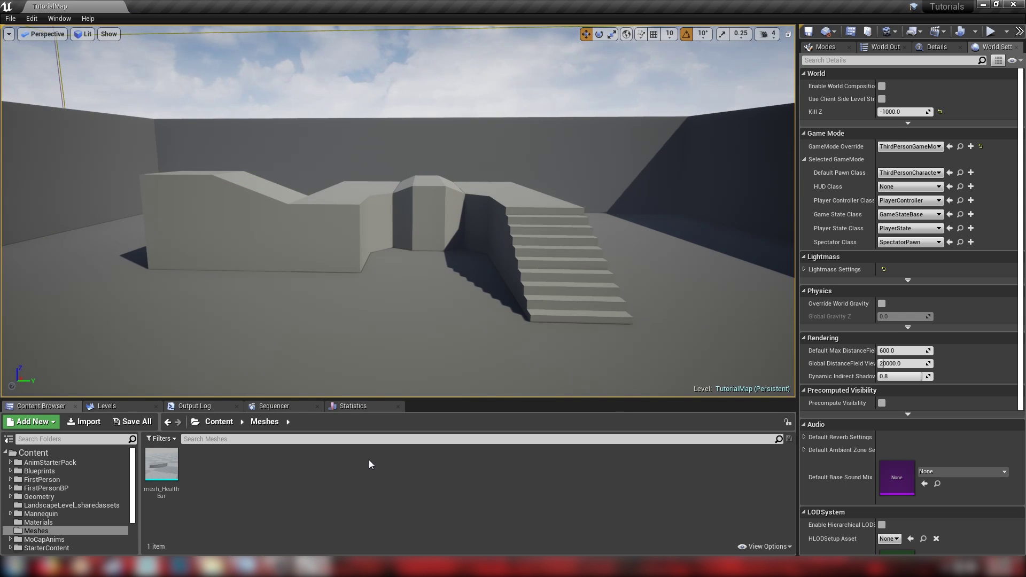
Open the mesh_HealthBar static mesh and examine its curved shape from several angles
double_click(160, 465)
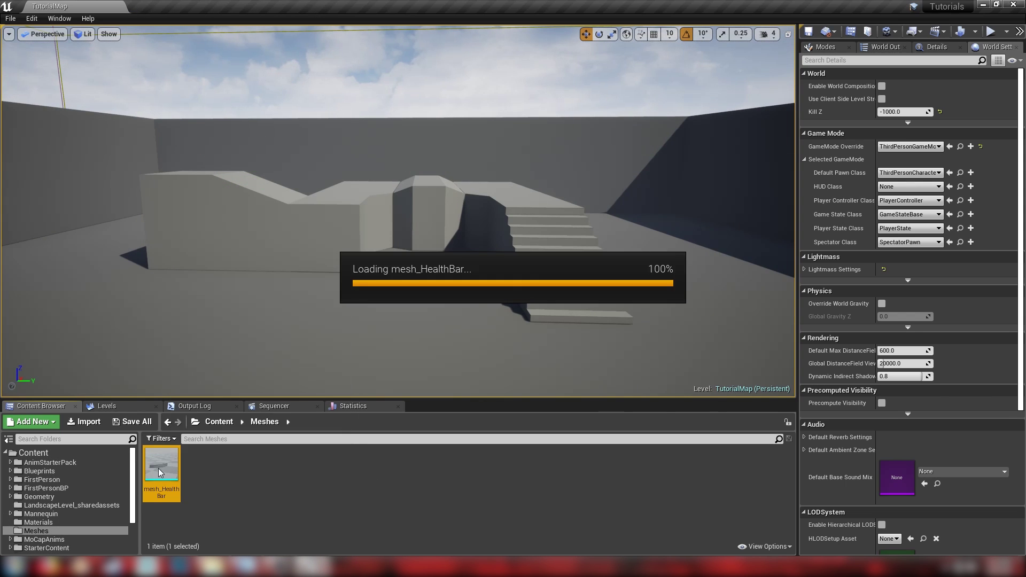
alt+drag(657, 417, 513, 398)
drag(523, 291, 524, 342)
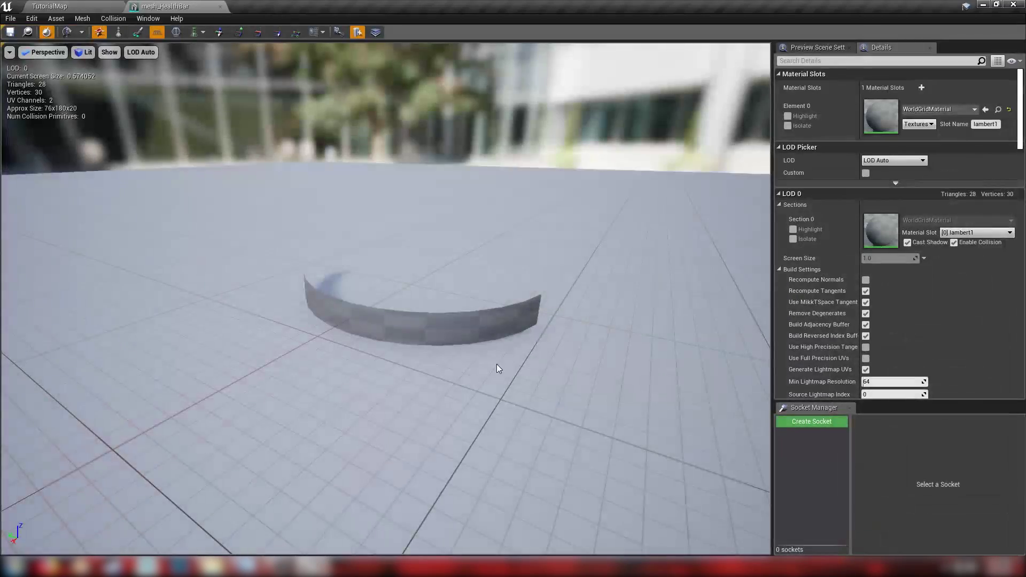
mouse_move(496, 366)
mouse_down()
mouse_move(540, 364)
mouse_move(502, 377)
mouse_up()
mouse_move(555, 308)
mouse_down()
mouse_move(609, 310)
mouse_move(556, 309)
mouse_up()
mouse_move(333, 330)
mouse_down()
mouse_move(481, 325)
mouse_move(342, 332)
mouse_move(340, 320)
mouse_move(401, 310)
mouse_move(392, 303)
mouse_move(492, 311)
mouse_up()
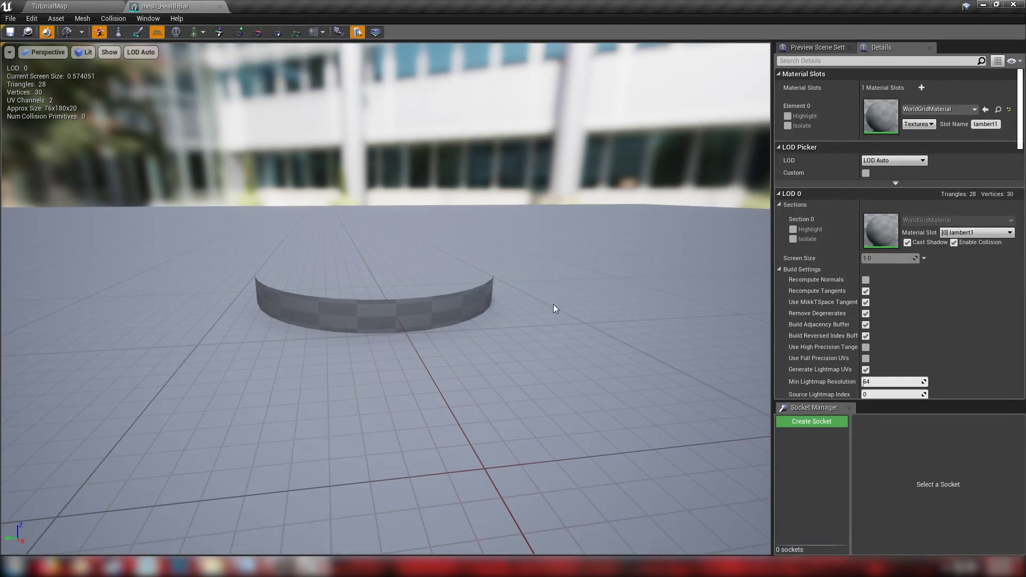
Display UV channel 0 of the health bar mesh, examine its layout, and close the mesh
click(320, 32)
click(329, 59)
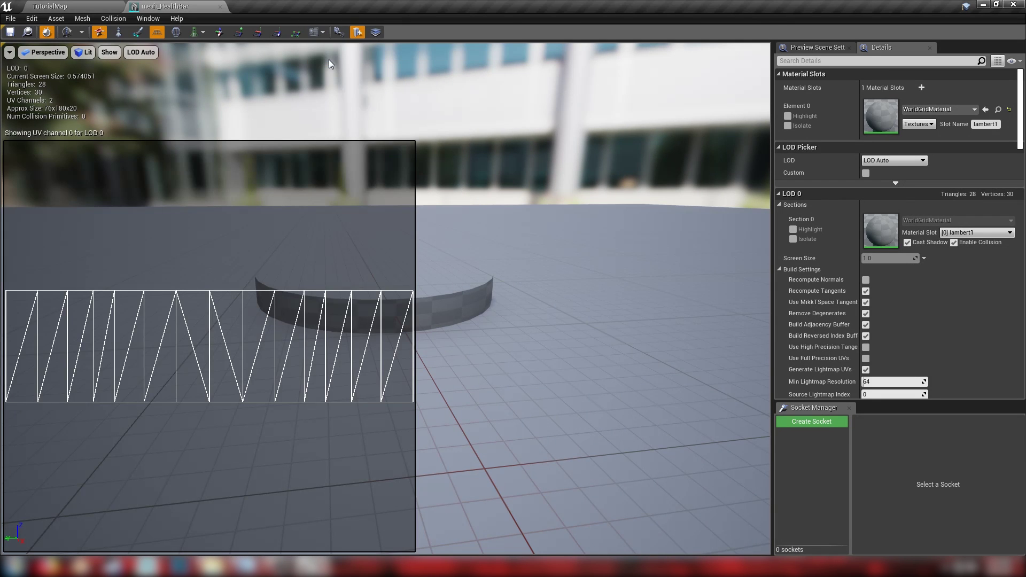
drag(552, 334, 764, 358)
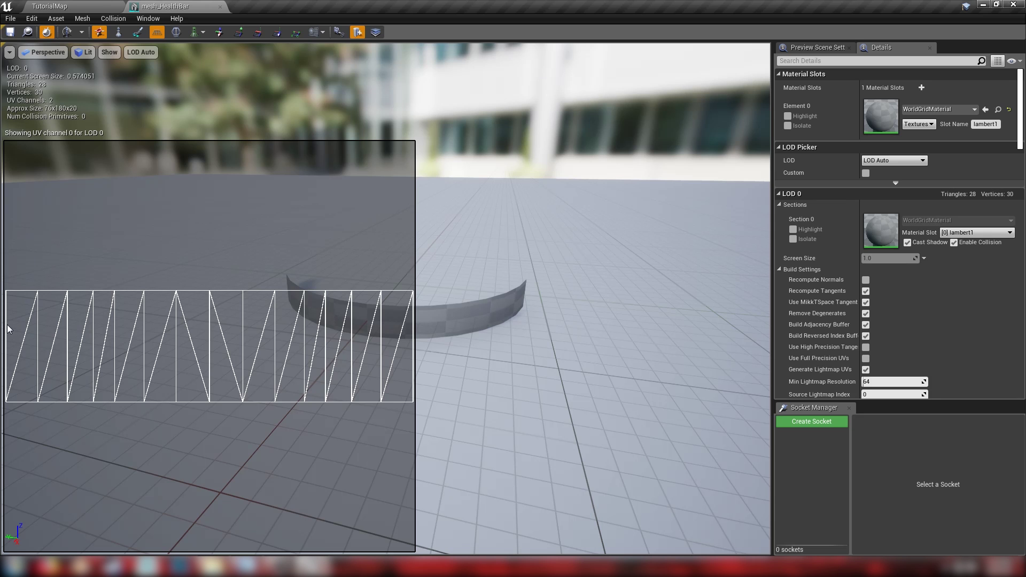
click(220, 7)
Create a material named HealthBar_MAT in the Meshes folder and open it for editing
right_click(212, 464)
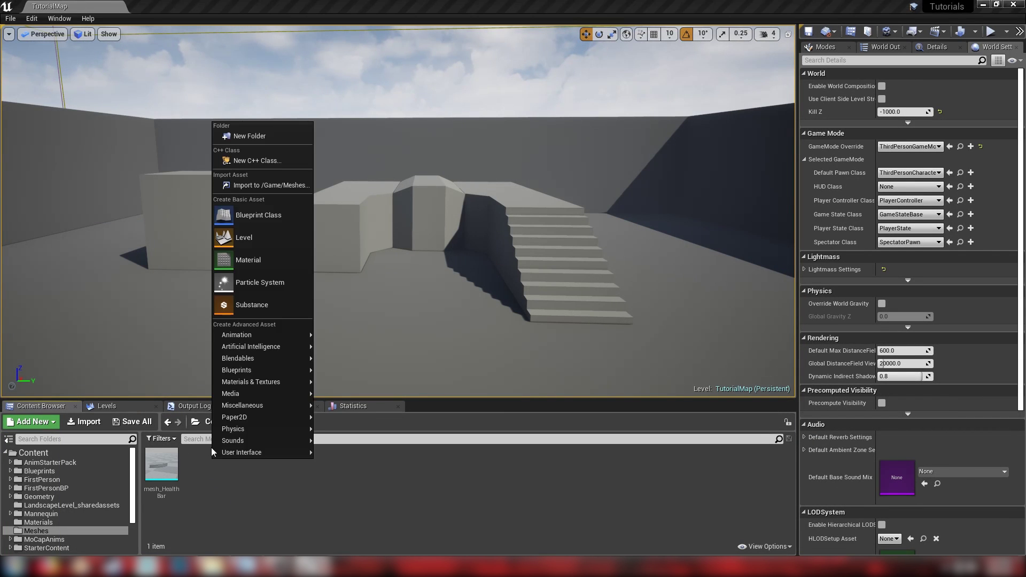
click(249, 258)
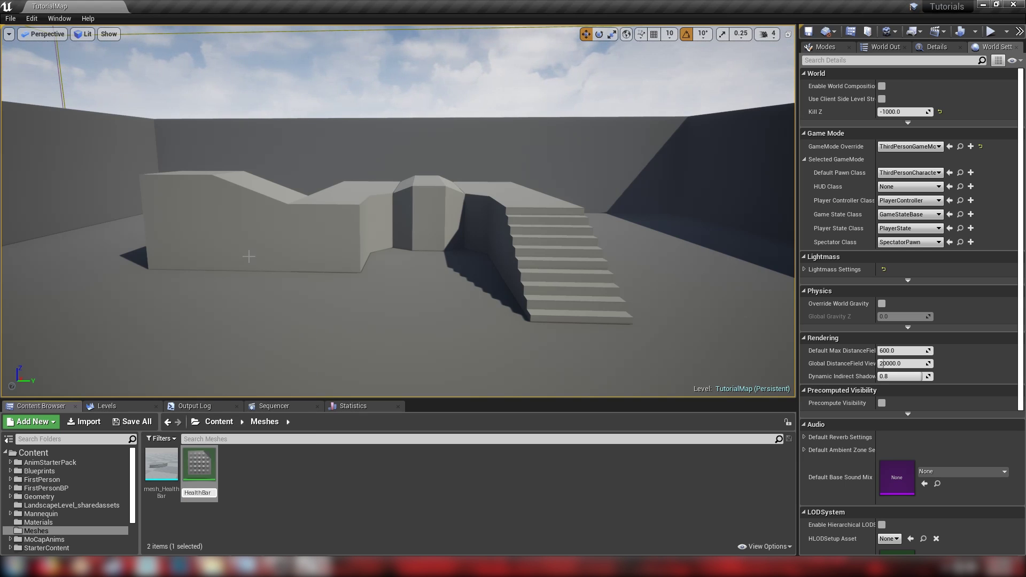
key(Return)
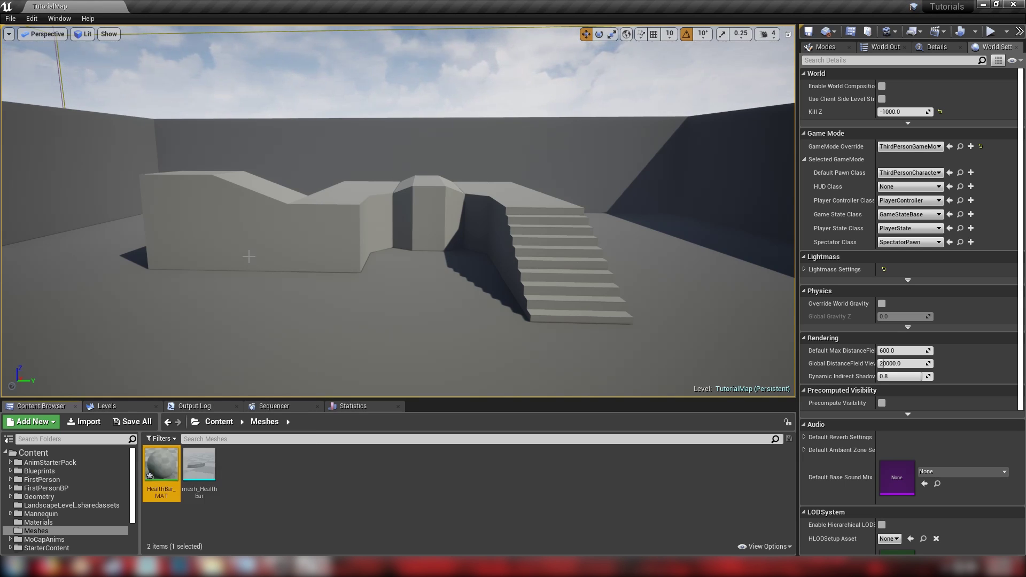
key(Return)
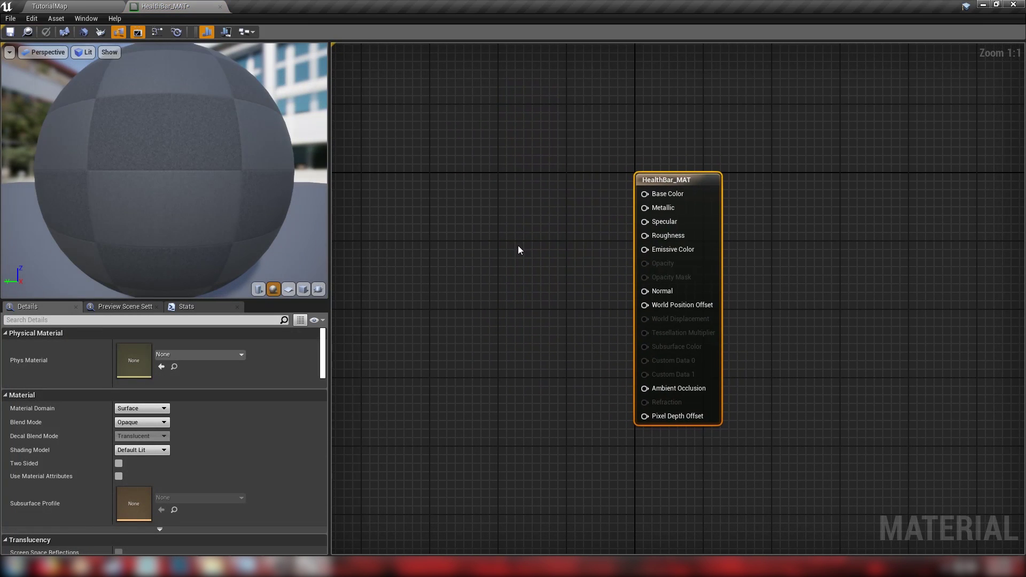
Make the HealthBar_MAT material two-sided
click(433, 218)
right_drag(497, 207, 571, 238)
drag(600, 133, 845, 295)
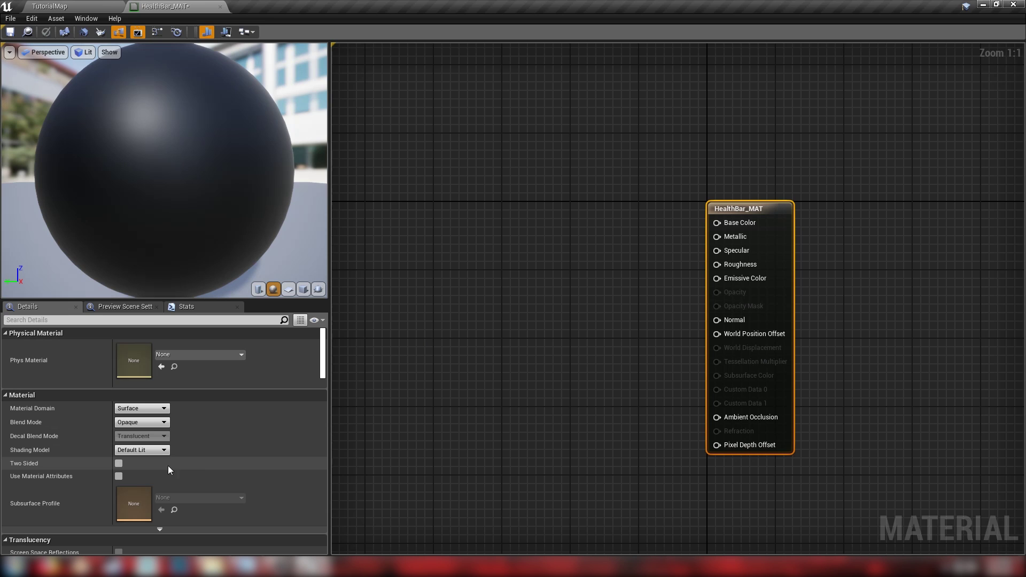
click(119, 463)
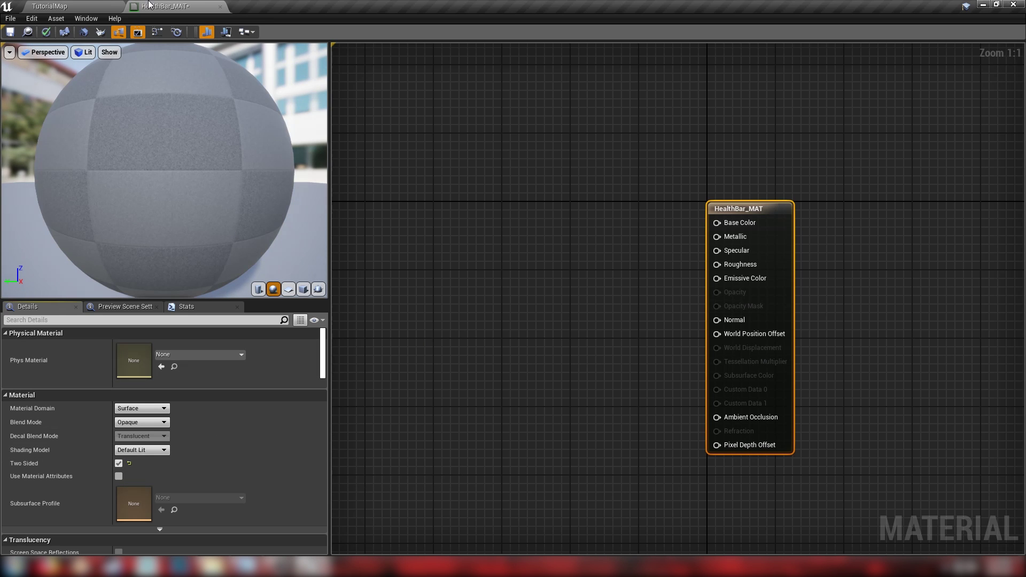
Reopen the mesh_HealthBar static mesh, inspect its single-surface geometry, and return to the HealthBar_MAT material
click(76, 5)
double_click(198, 469)
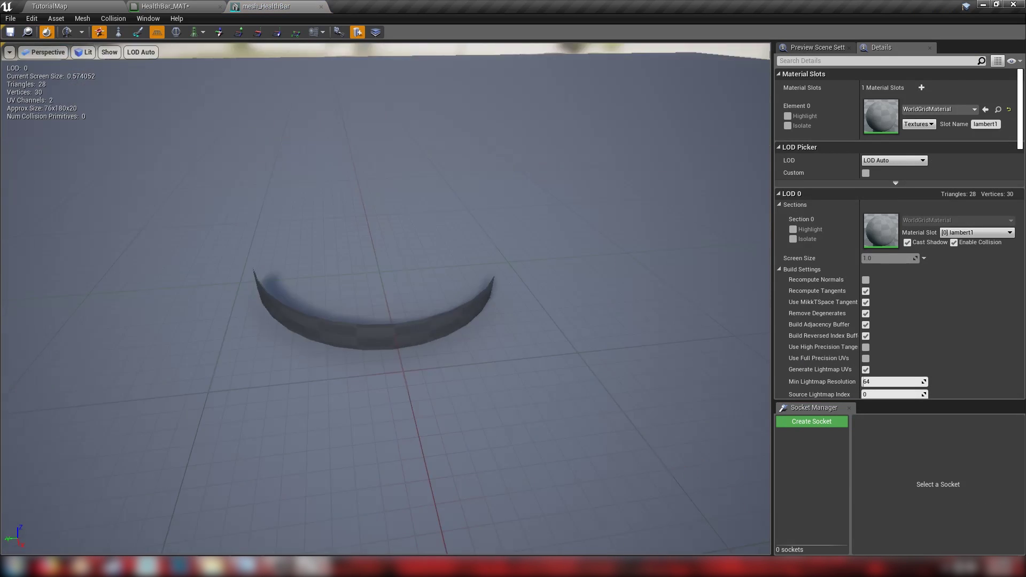
mouse_move(385, 299)
mouse_down()
mouse_move(257, 283)
mouse_move(192, 235)
mouse_move(400, 236)
mouse_up()
click(320, 6)
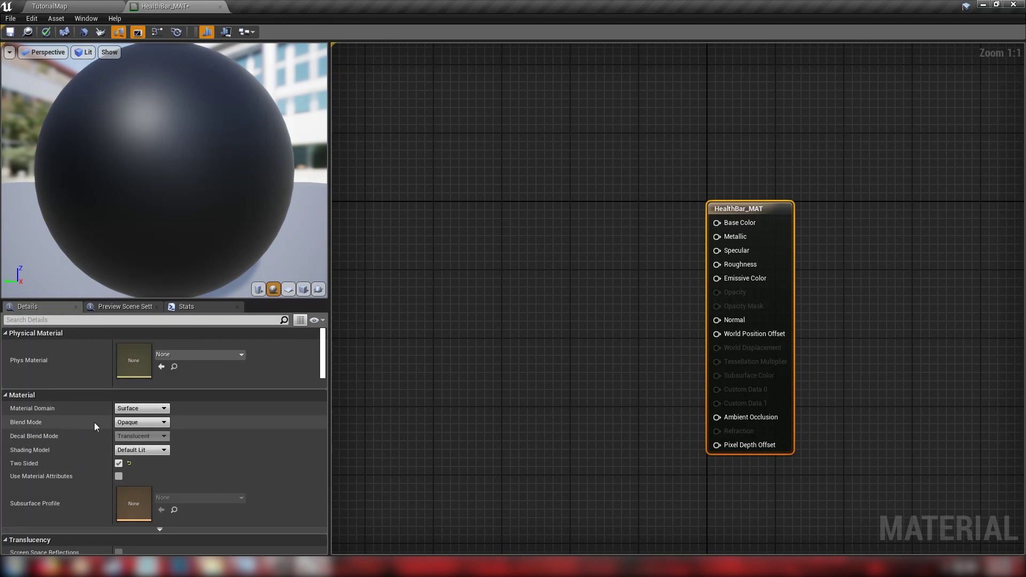
Set the material's shading model to Unlit and its blend mode to Masked
click(141, 449)
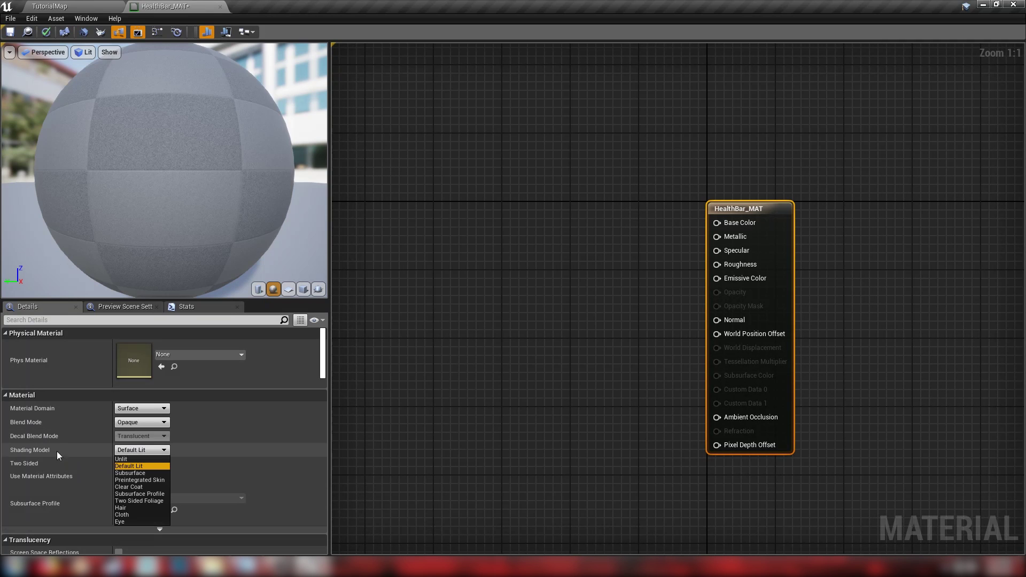
click(121, 459)
click(128, 422)
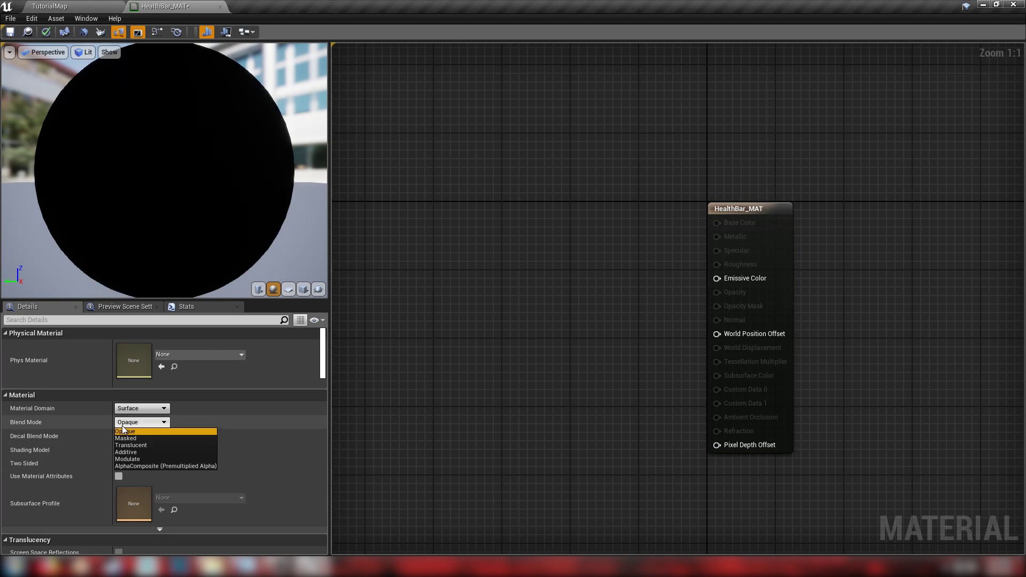
click(126, 438)
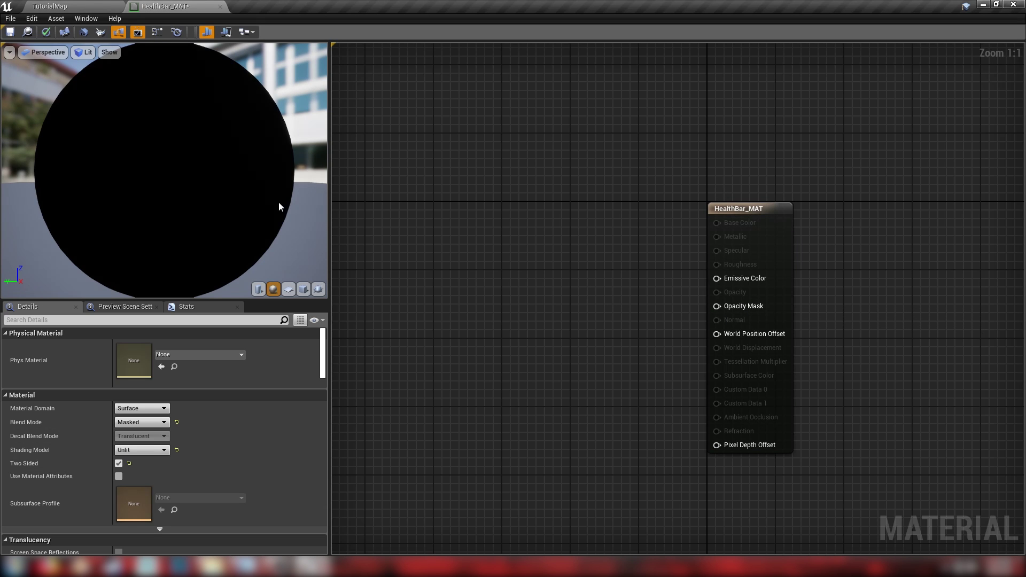
Preview the material on a plane and give the node graph slightly more room
click(288, 289)
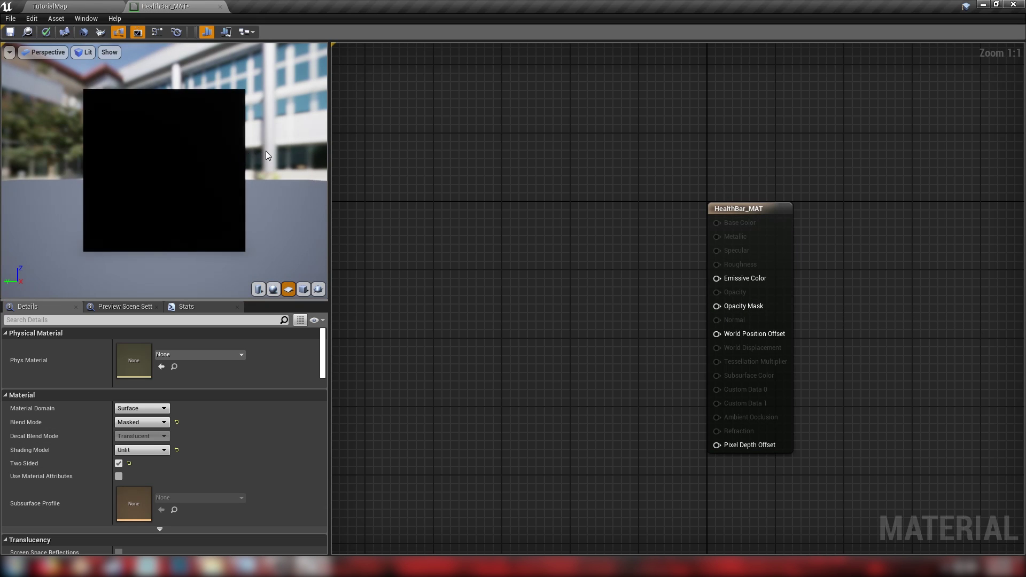
drag(268, 156, 278, 282)
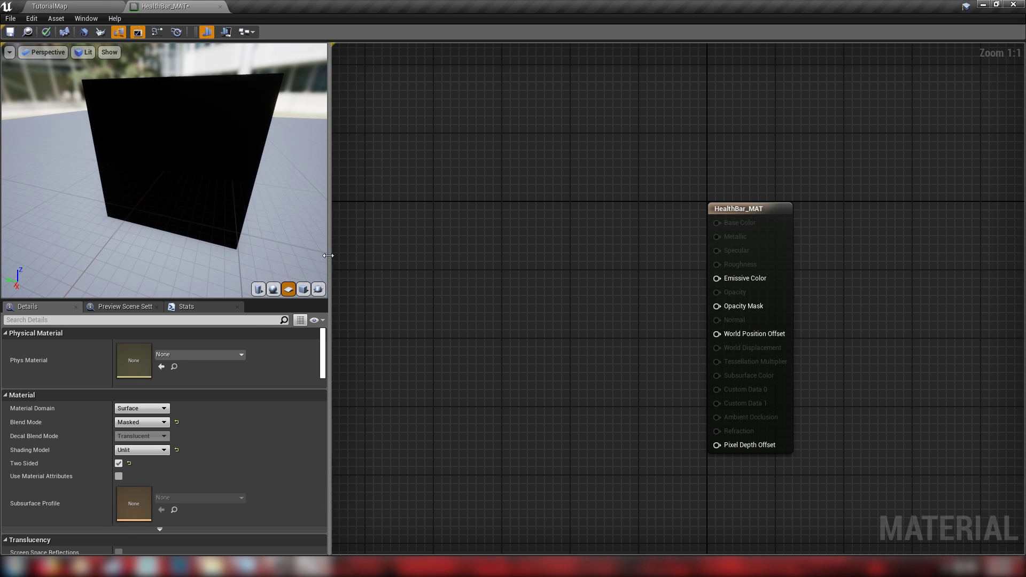
drag(332, 258, 268, 257)
drag(171, 229, 313, 224)
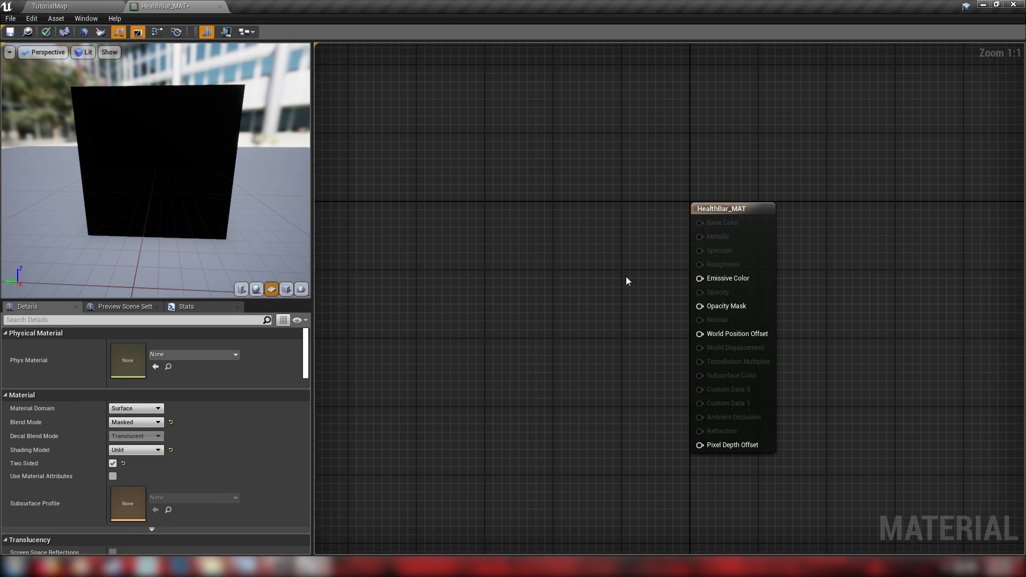
Add a Constant3Vector node to the material graph and set its colour to pure green (0, 1, 0)
right_drag(541, 322, 651, 307)
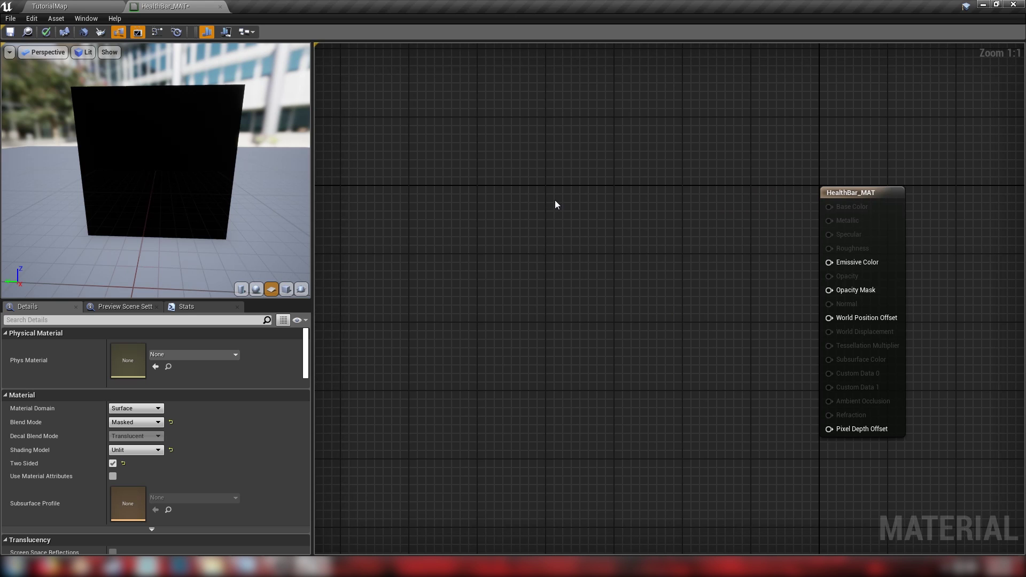
click(501, 178)
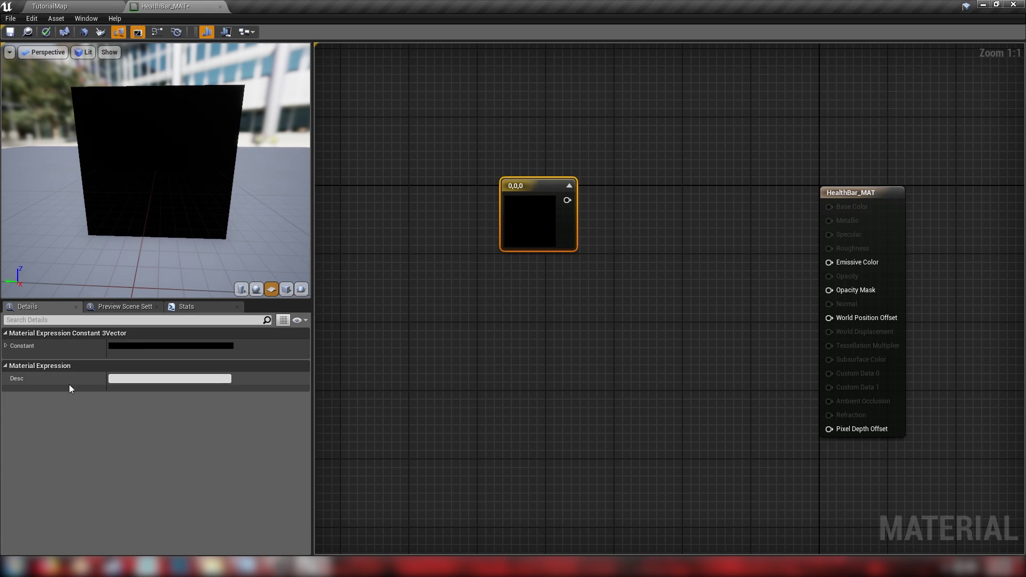
click(142, 346)
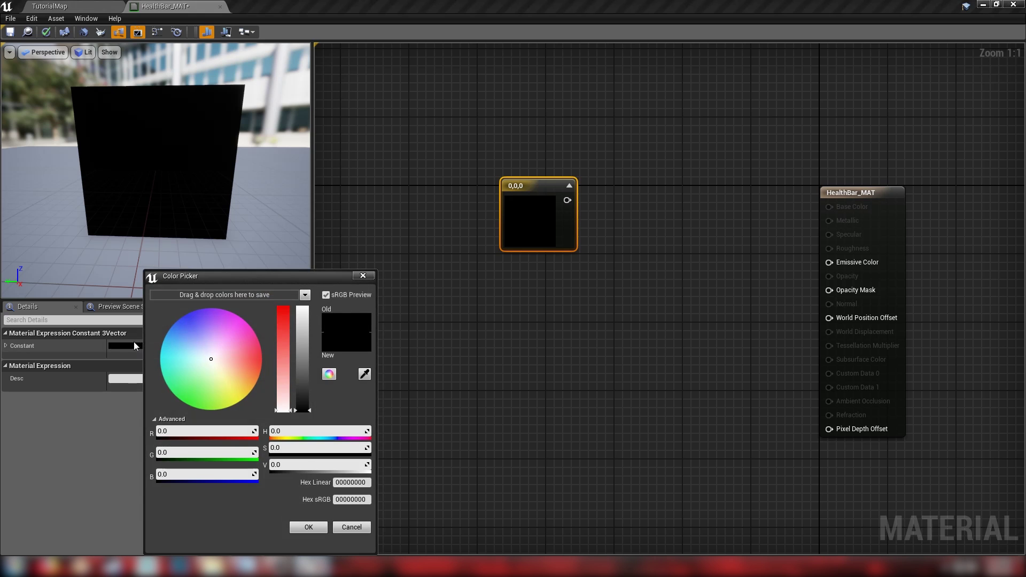
click(179, 450)
text(1)
key(Return)
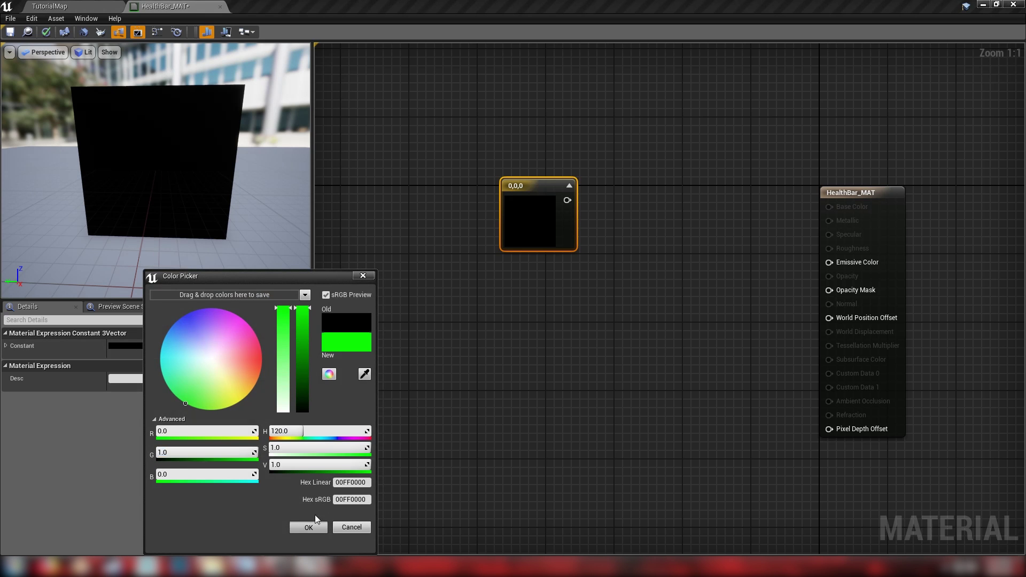
click(308, 527)
Connect the green constant to the material's Emissive Color and reposition the constant node
drag(568, 199, 820, 267)
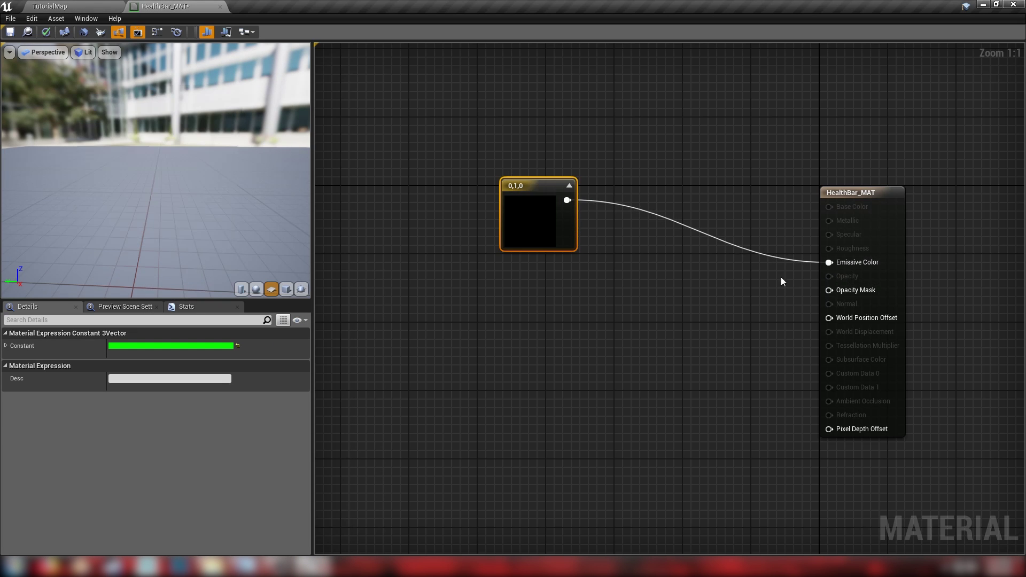
drag(563, 233, 600, 207)
click(424, 305)
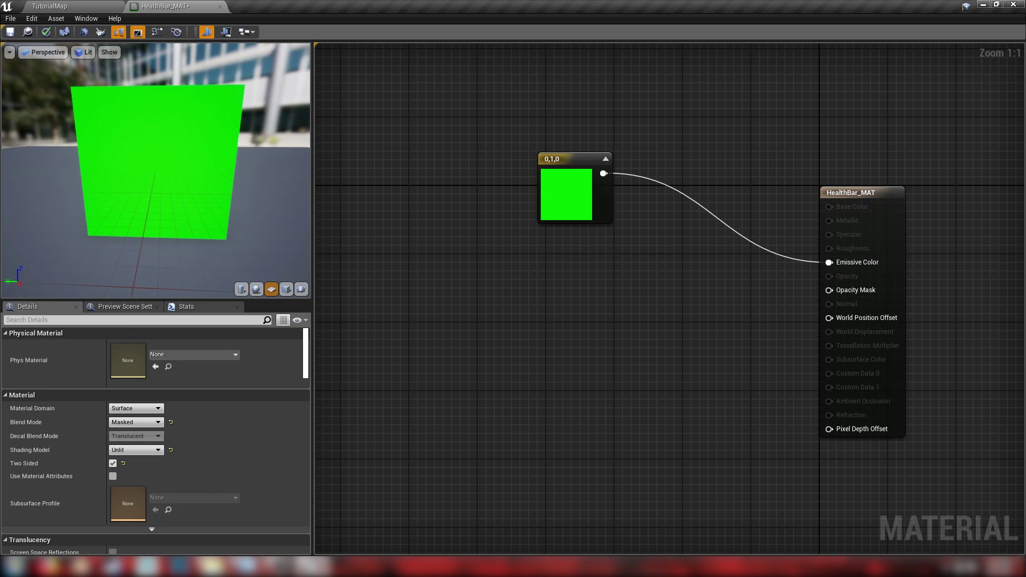
Add a TexCoord node below the green constant, preview that node on the plane, and enlarge the preview area to examine its gradient
click(390, 345)
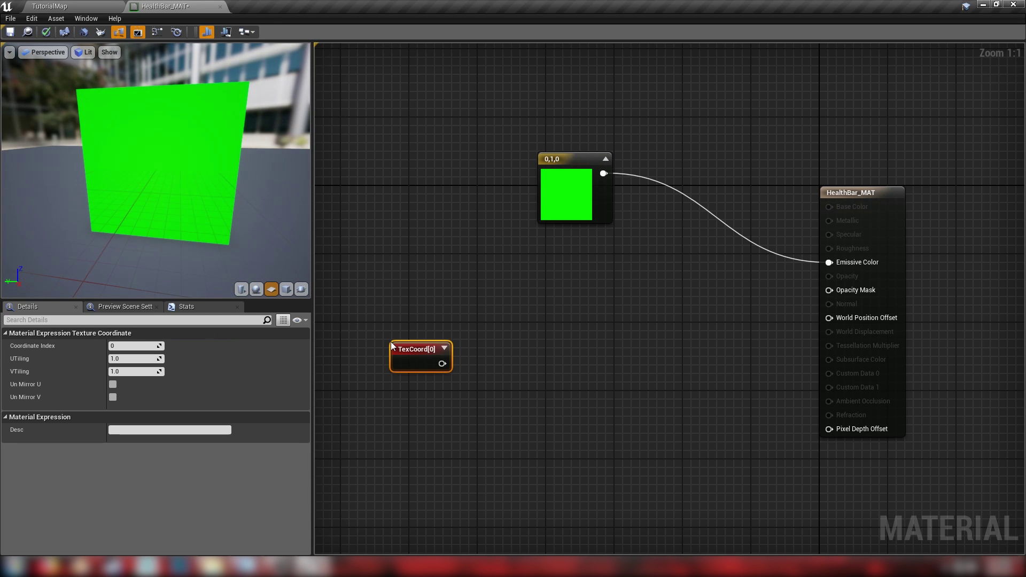
right_click(418, 352)
click(451, 356)
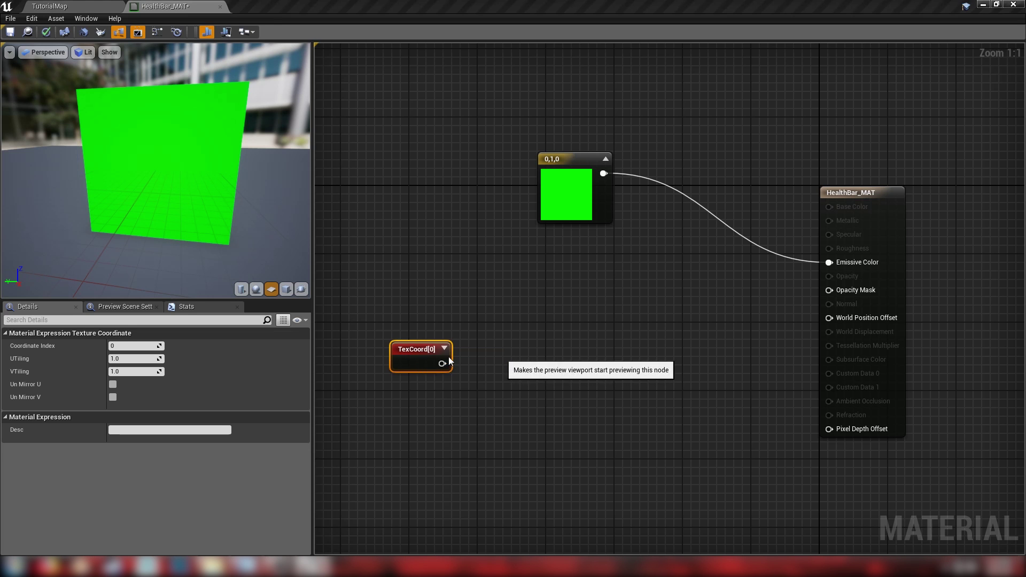
drag(218, 214, 119, 199)
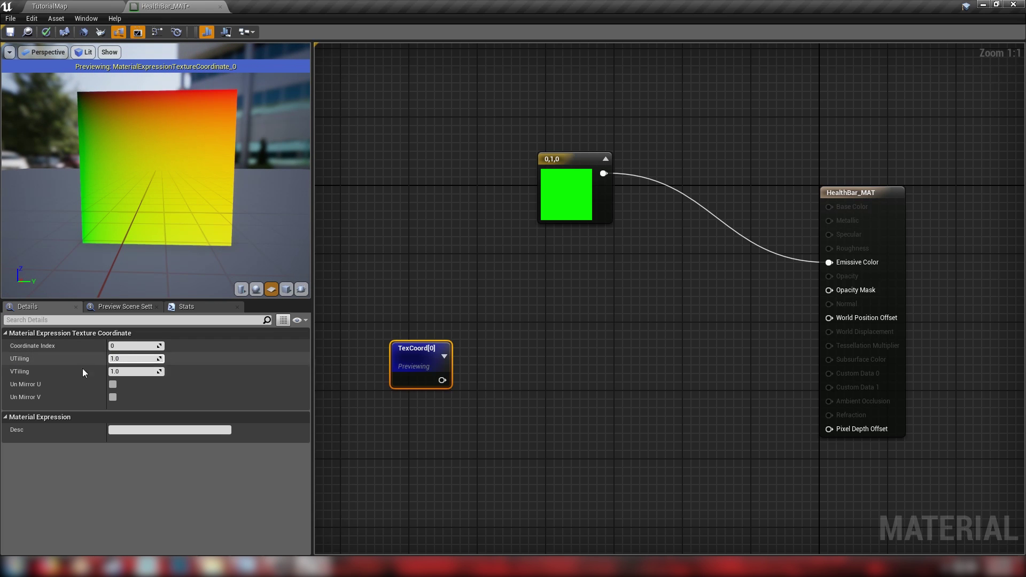
scroll(131, 231, down, 1)
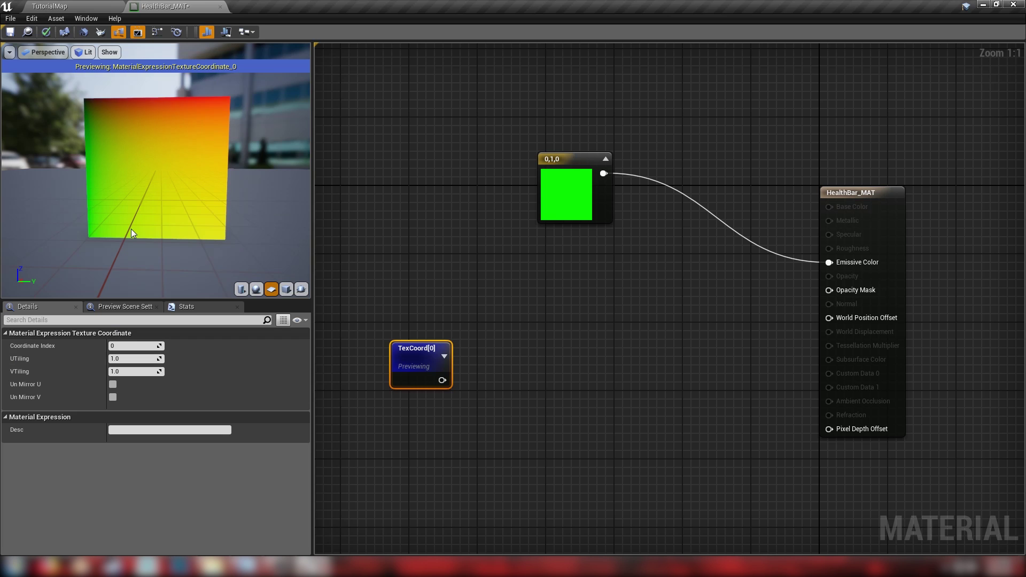
scroll(132, 234, up, 2)
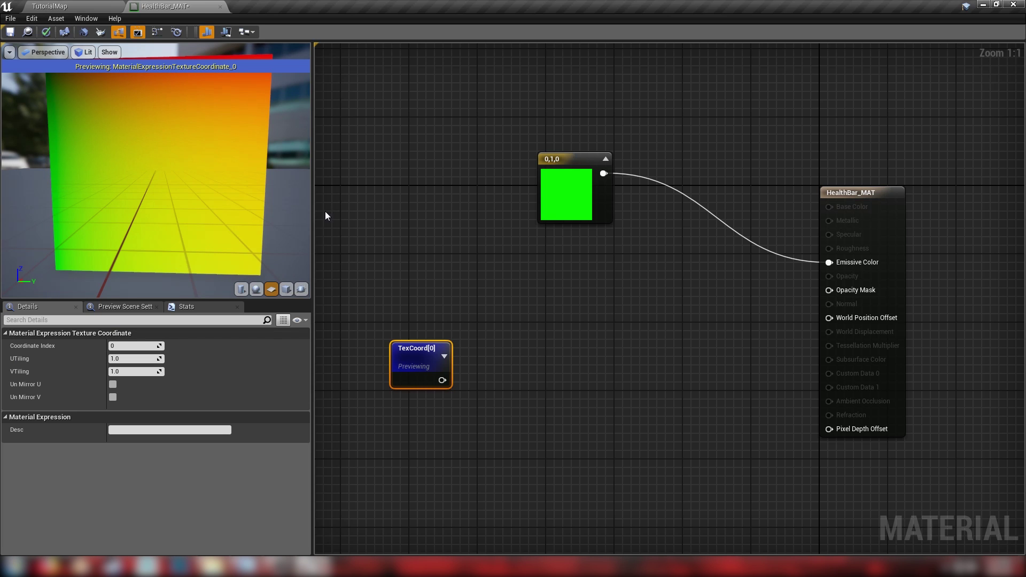
drag(312, 214, 409, 219)
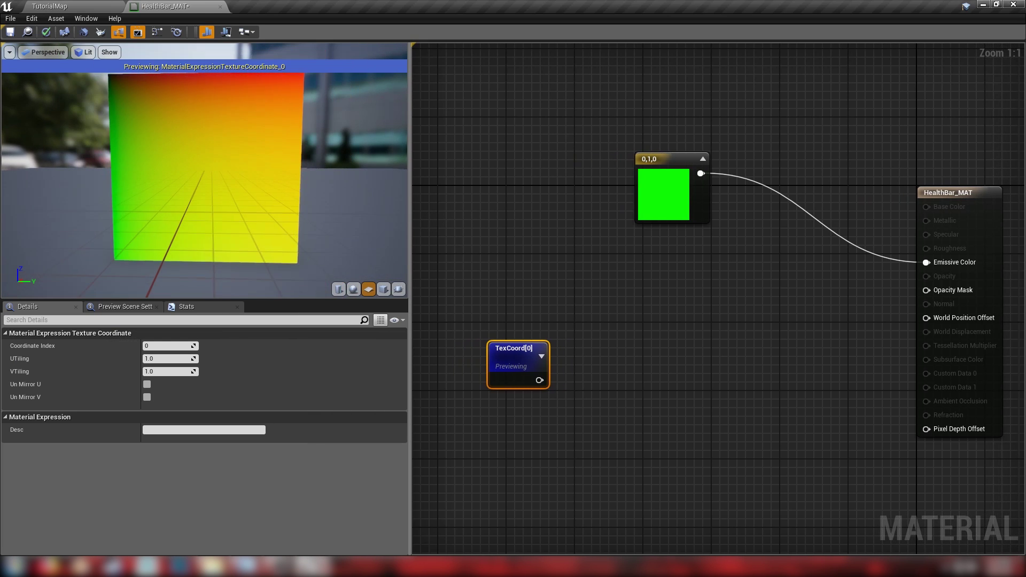
drag(229, 222, 248, 223)
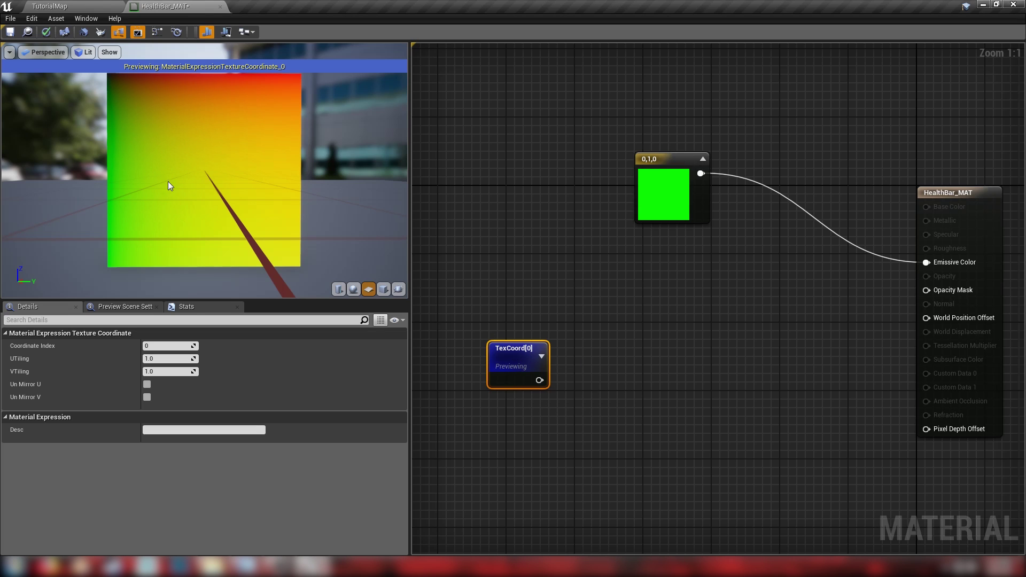
Add a ComponentMask node fed by the TexCoord output and restrict it to the R channel only
drag(538, 380, 585, 376)
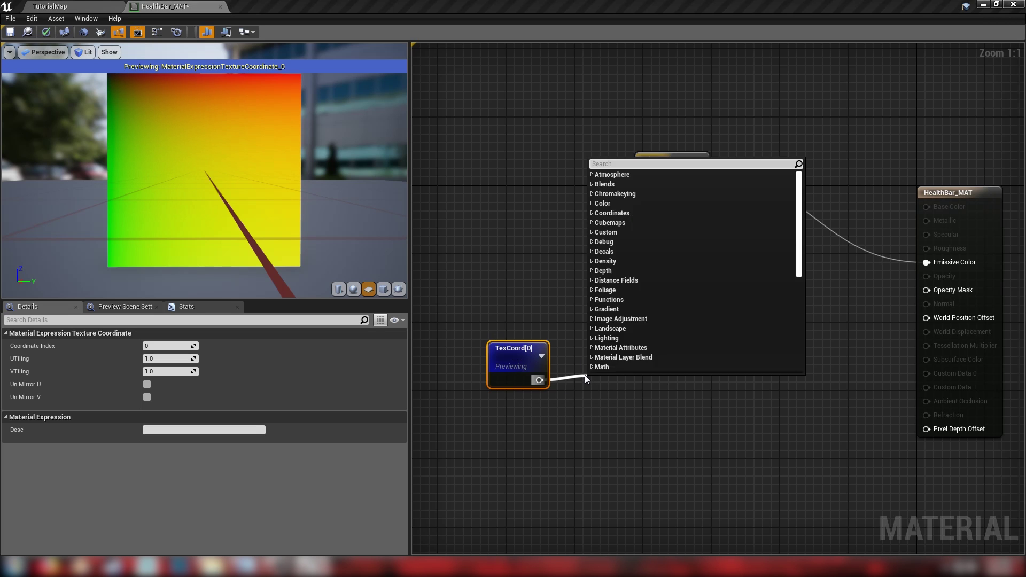
text(compo)
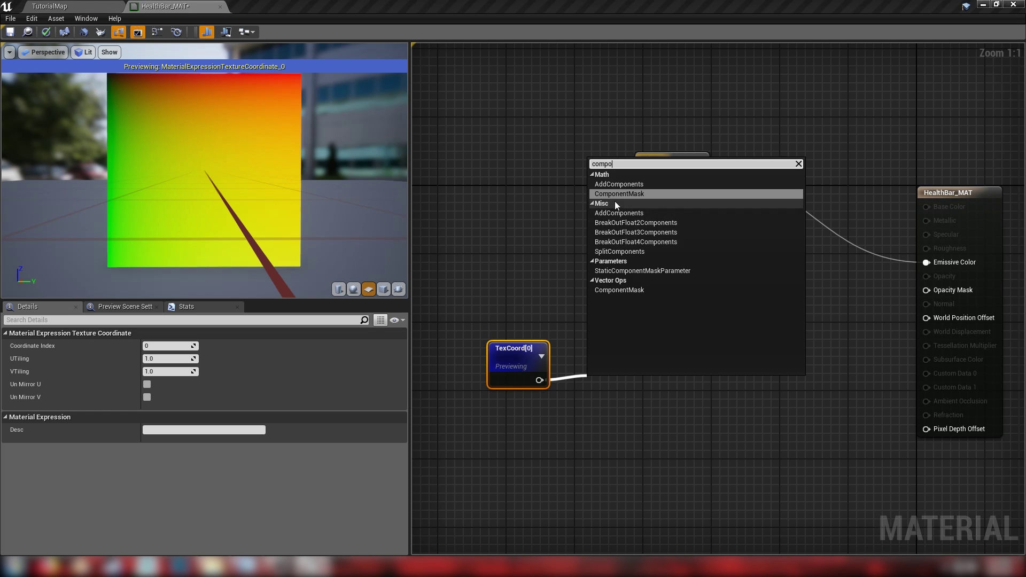
click(613, 194)
click(147, 359)
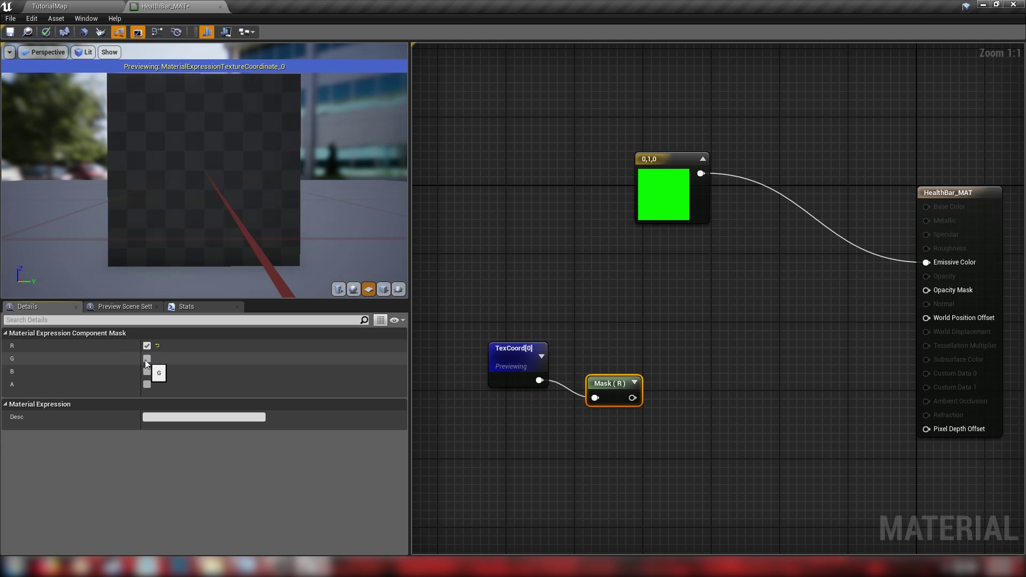
Preview the Mask (R) node, place it right beside the TexCoord node, and examine its gradient on the plane
right_click(614, 389)
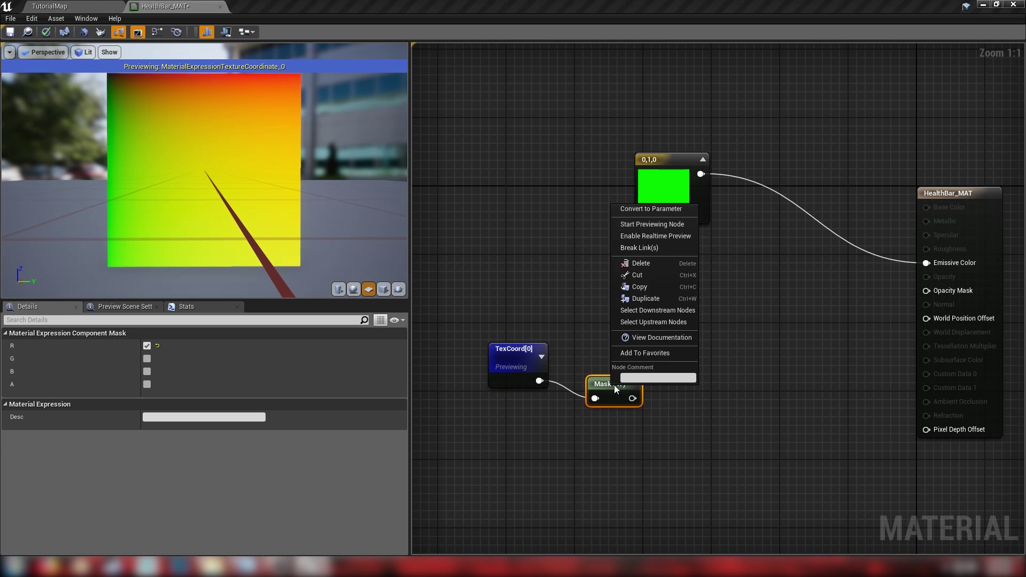
click(652, 224)
drag(612, 399, 590, 351)
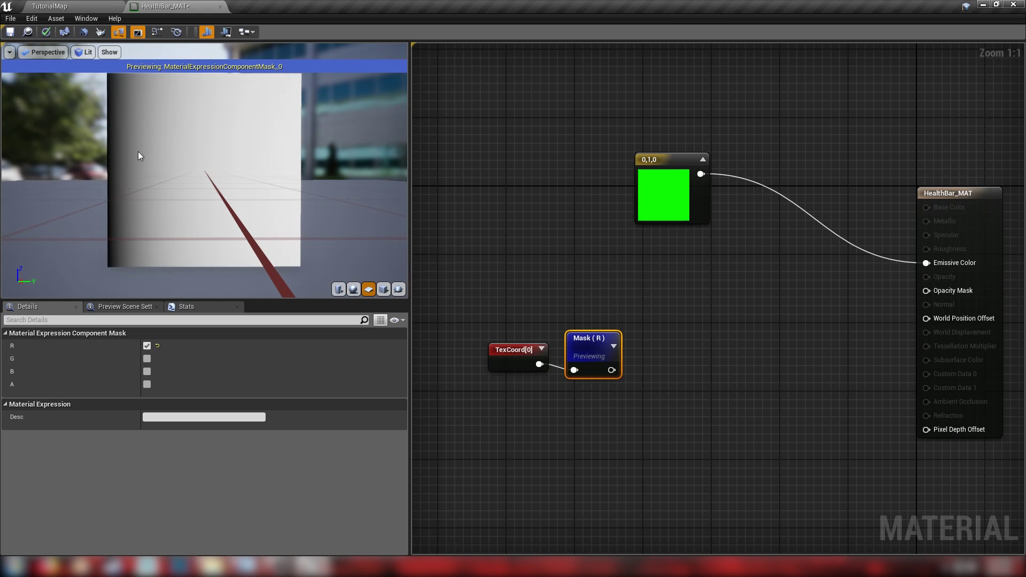
mouse_move(264, 159)
mouse_down()
mouse_move(203, 160)
mouse_move(261, 160)
mouse_up()
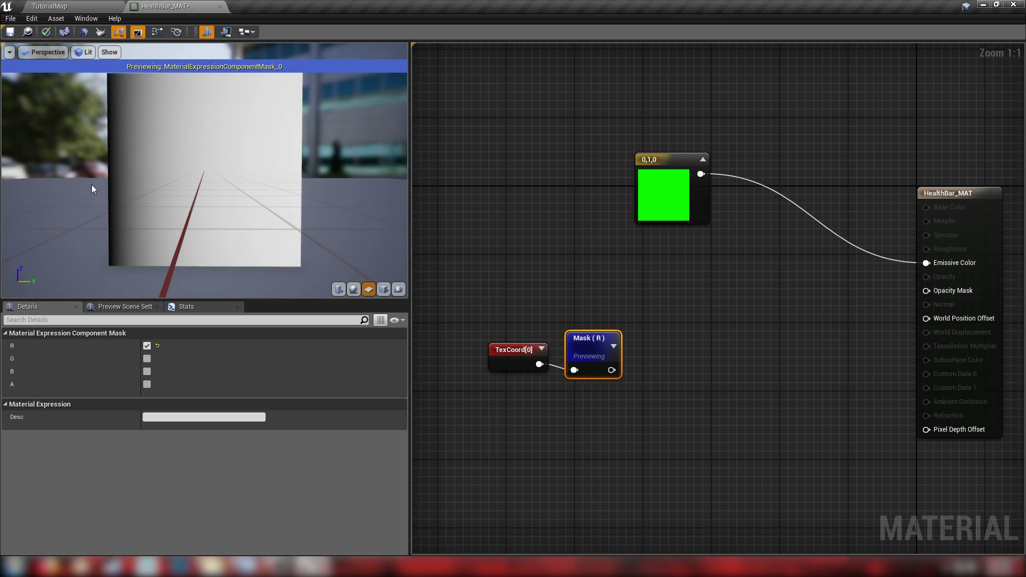
drag(336, 212, 274, 199)
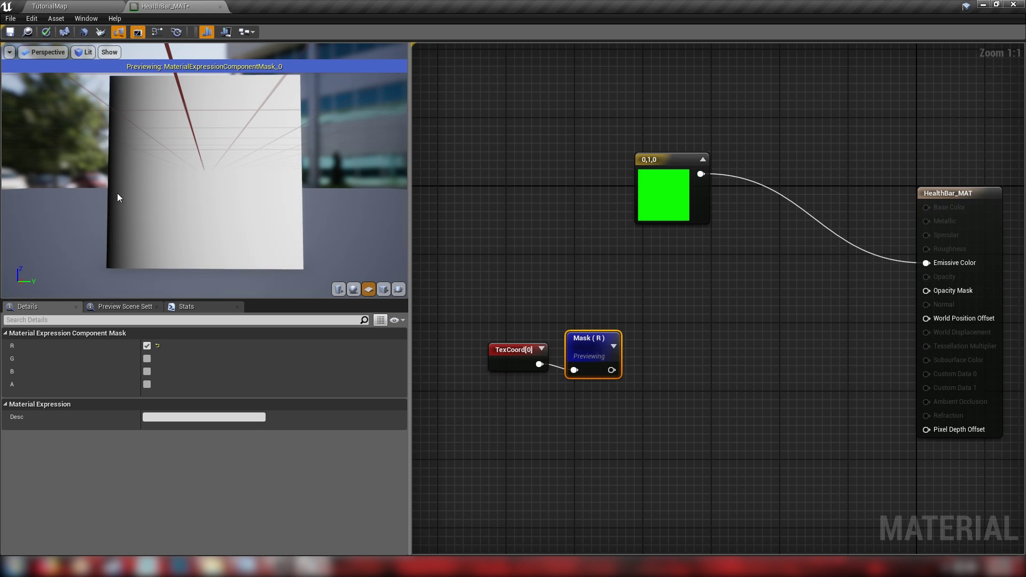
Stop previewing the Mask (R) node and enlarge the node graph area by narrowing the preview area
right_click(582, 342)
click(613, 366)
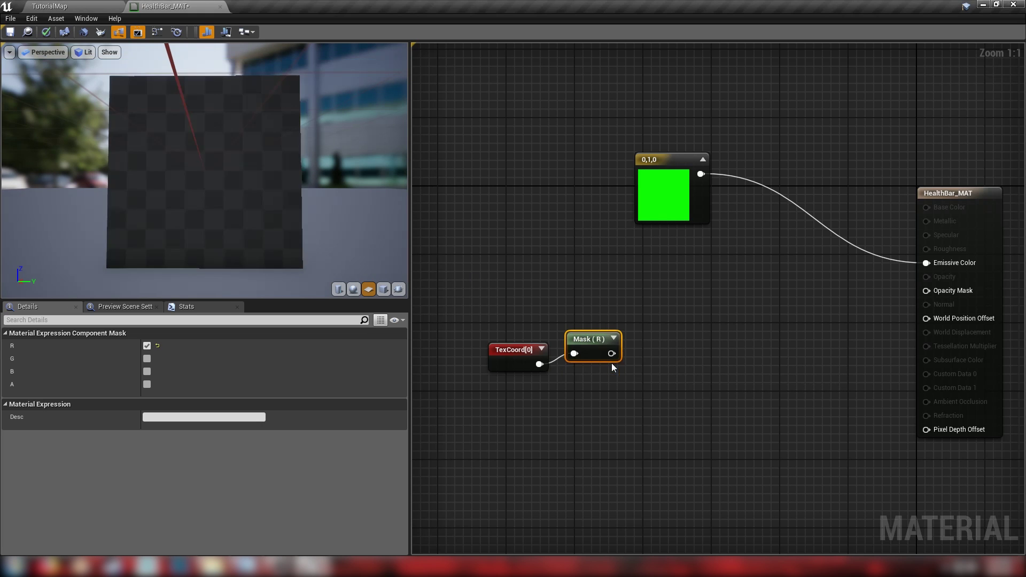
drag(409, 268, 236, 201)
scroll(141, 185, up, 3)
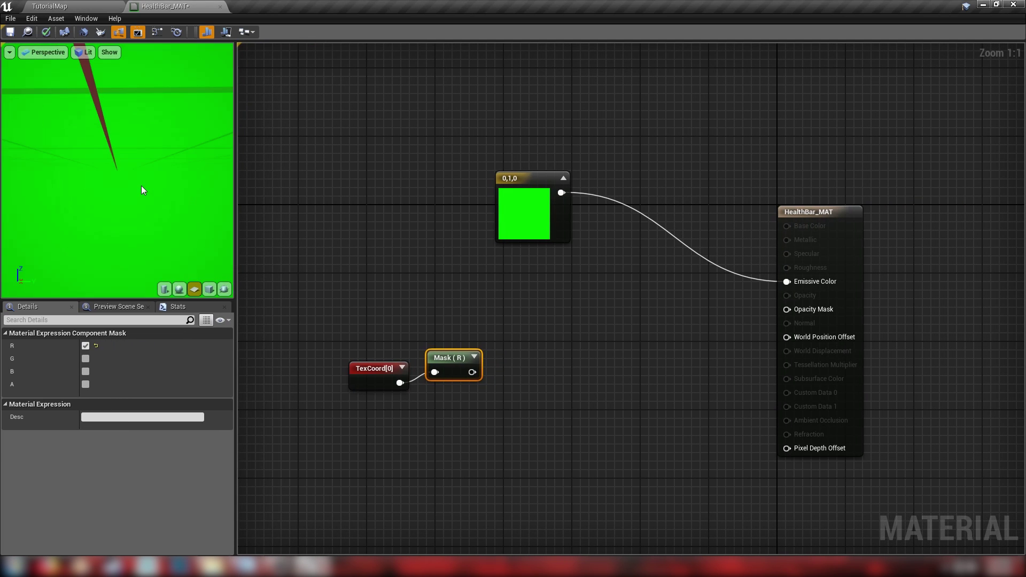
scroll(142, 186, down, 3)
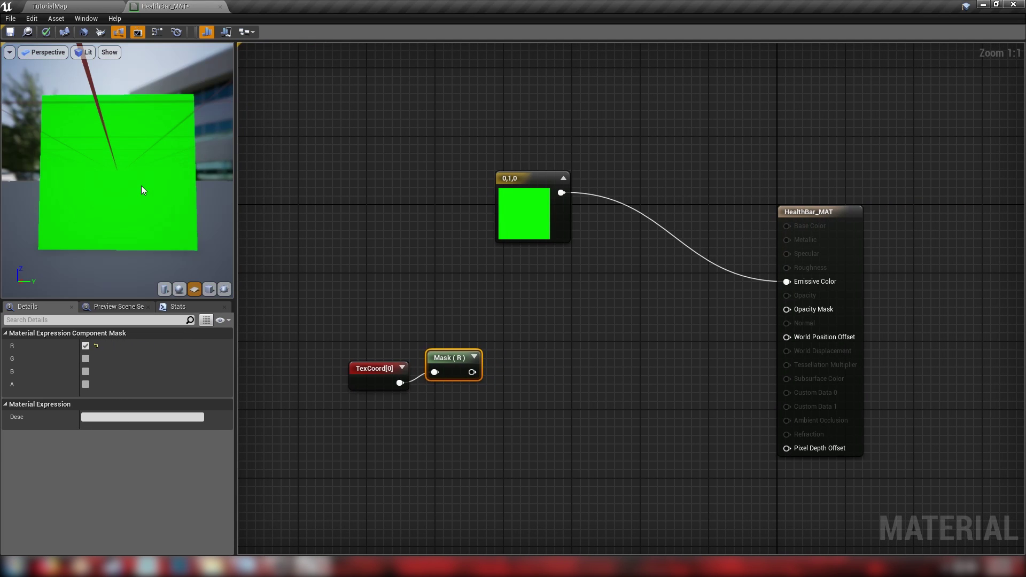
Move the TexCoord and Mask (R) nodes together farther from the material output to free up graph space
click(491, 346)
right_drag(419, 292, 481, 265)
drag(458, 281, 566, 368)
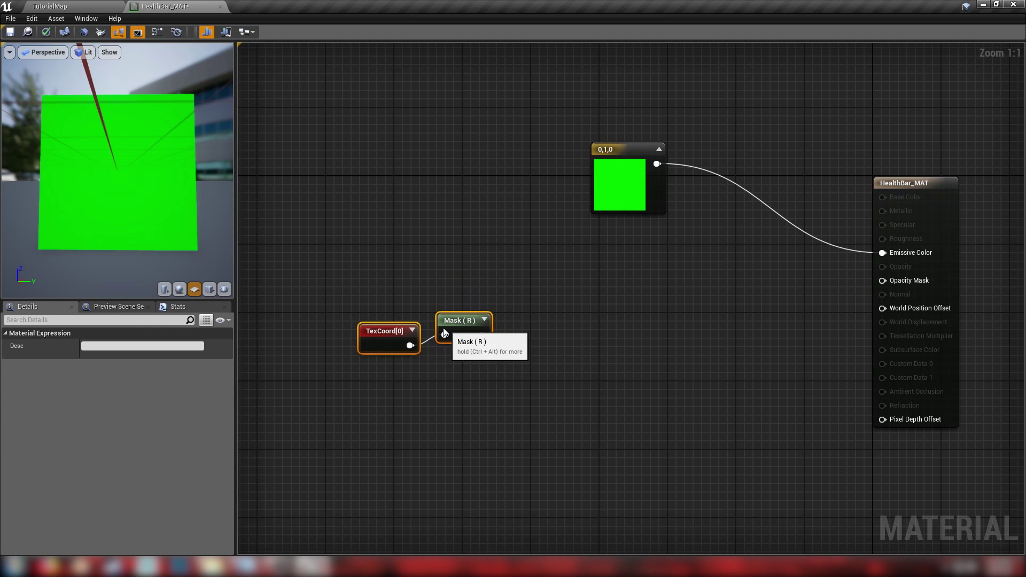
drag(445, 332, 475, 313)
Add an Add node fed by the Mask (R) output and set its Const B to 0.5
click(544, 331)
text(add)
key(Return)
click(107, 359)
text(0.5)
key(Return)
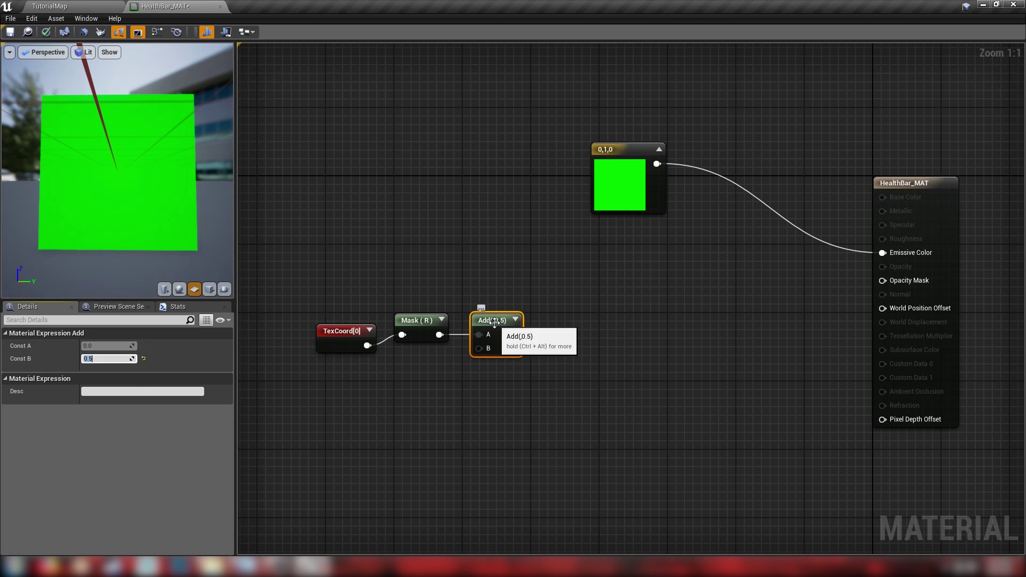
Place a OneMinus (1-x) node after the Add node and connect the Add output to its input
drag(513, 334, 565, 336)
click(557, 328)
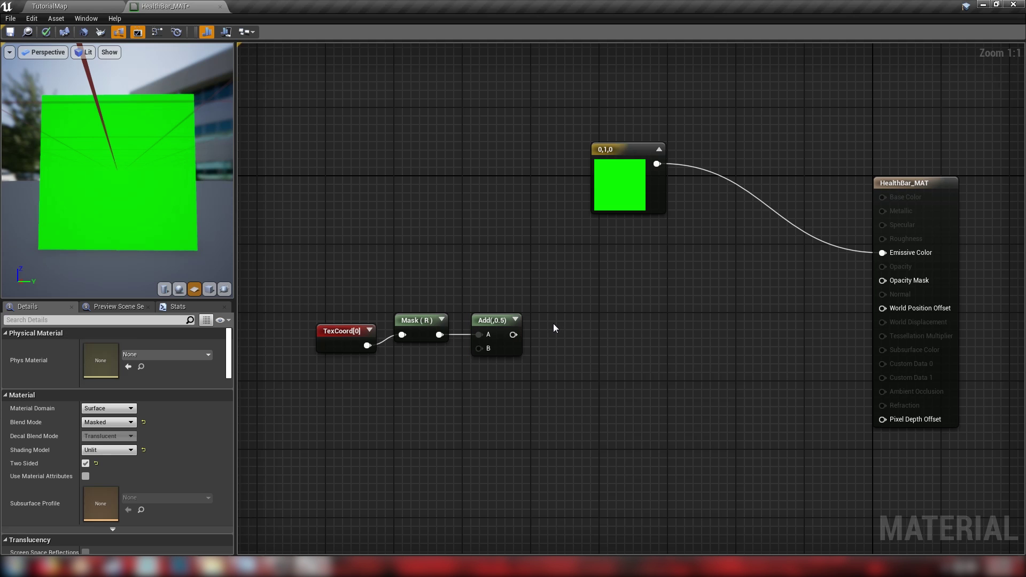
click(554, 324)
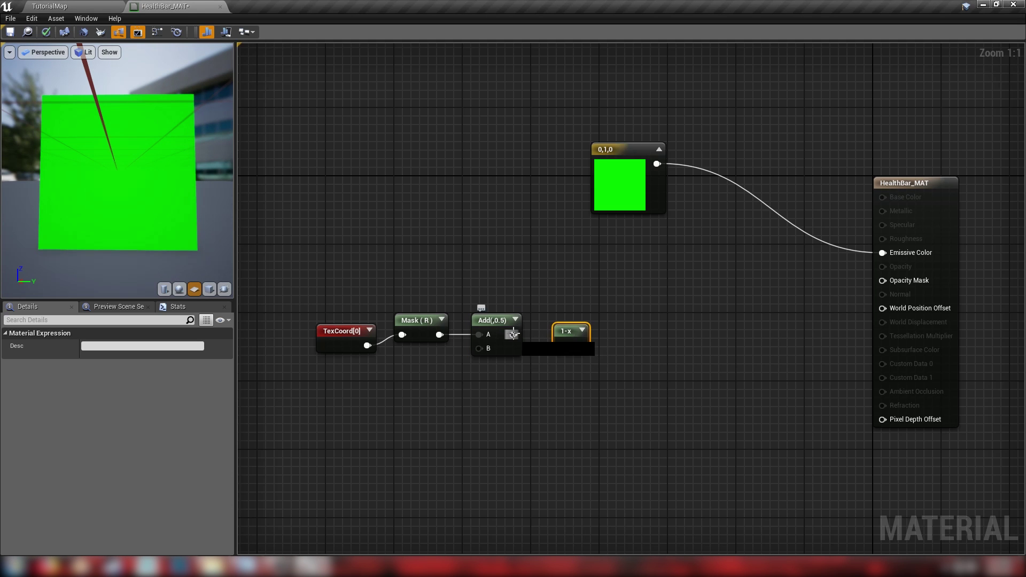
drag(512, 334, 602, 338)
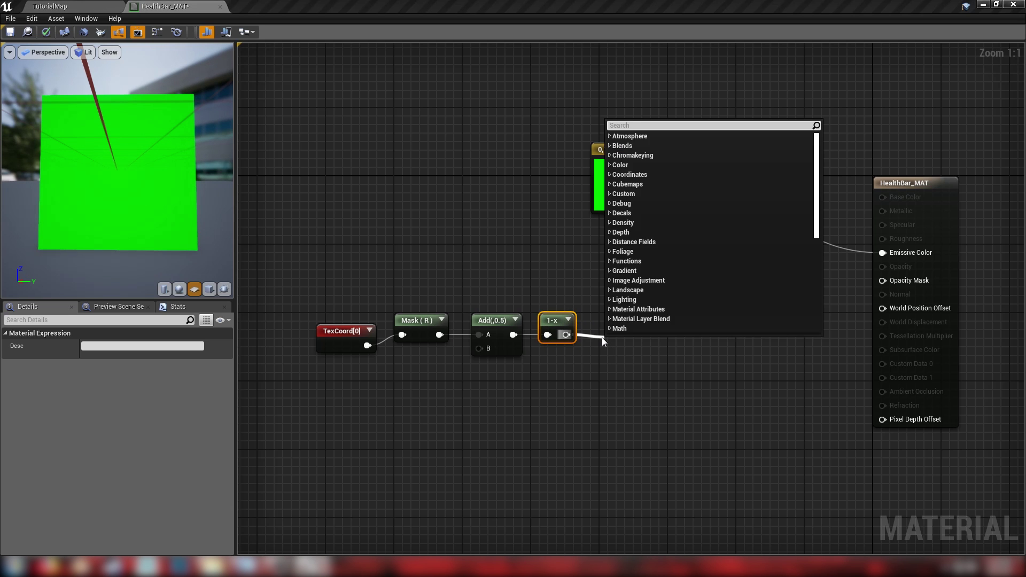
Add a Multiply node fed by the 1-x output, set its Const B to 50, and line it up with the chain
text(multip)
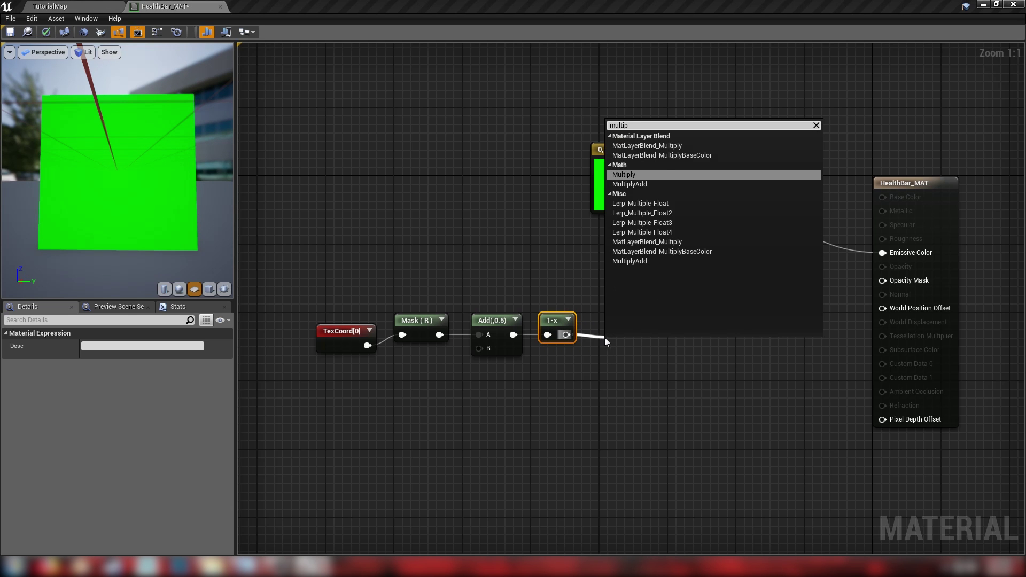
click(640, 175)
click(108, 359)
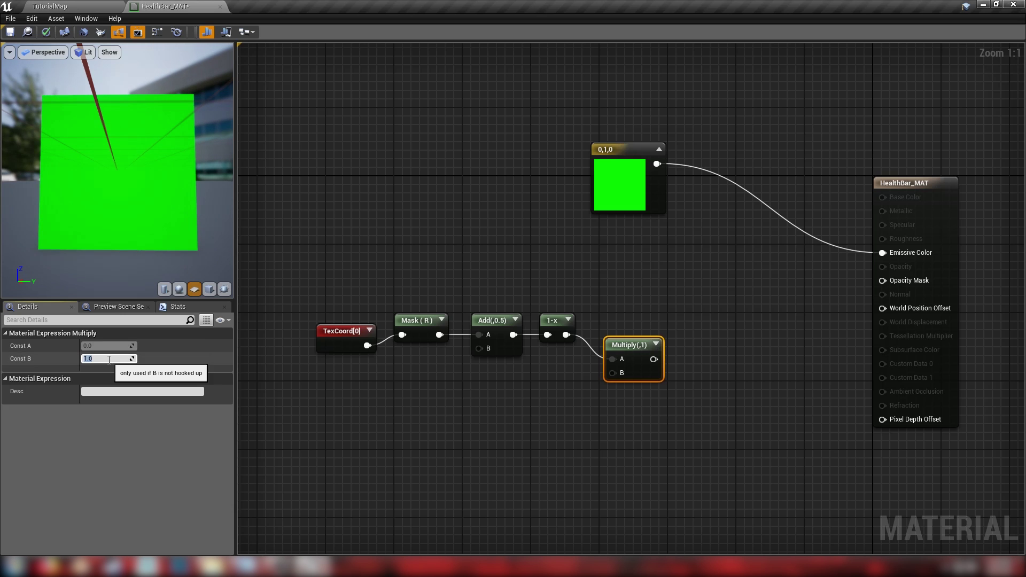
text(50)
key(Return)
drag(631, 348, 618, 324)
Preview the Multiply node on the plane, examine the result from different angles, and stop the node preview
right_click(618, 324)
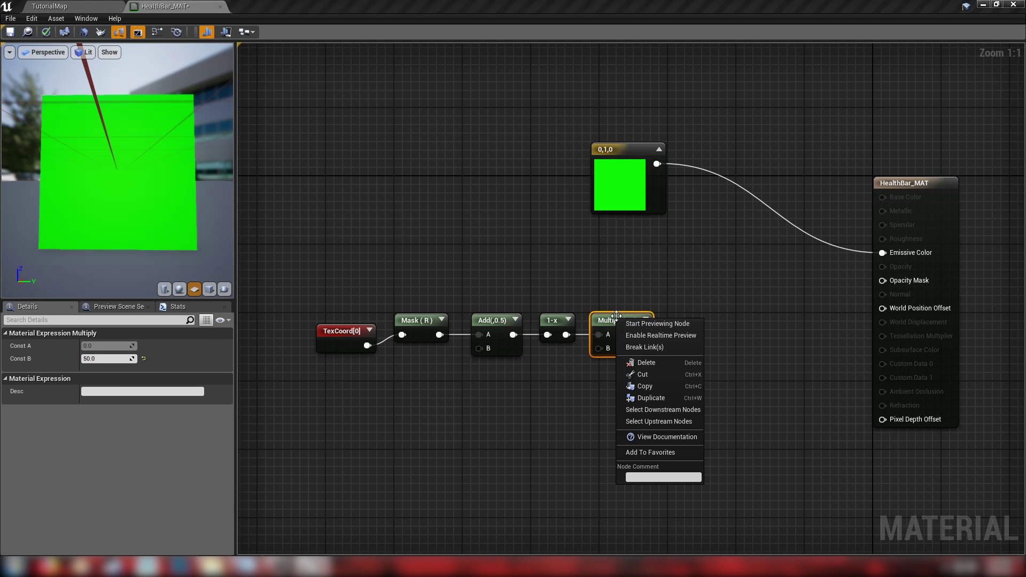
click(636, 325)
drag(185, 206, 203, 175)
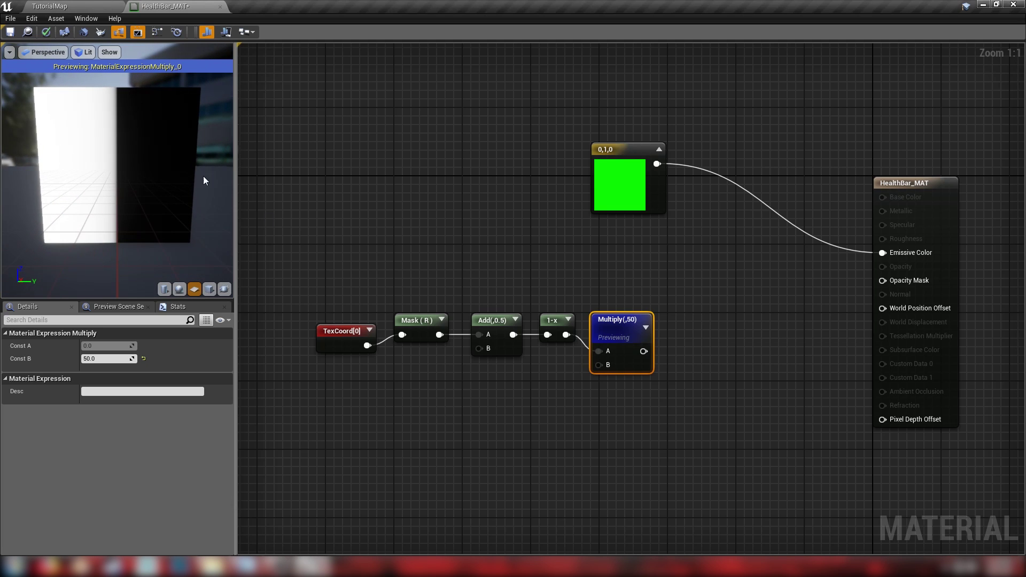
click(552, 321)
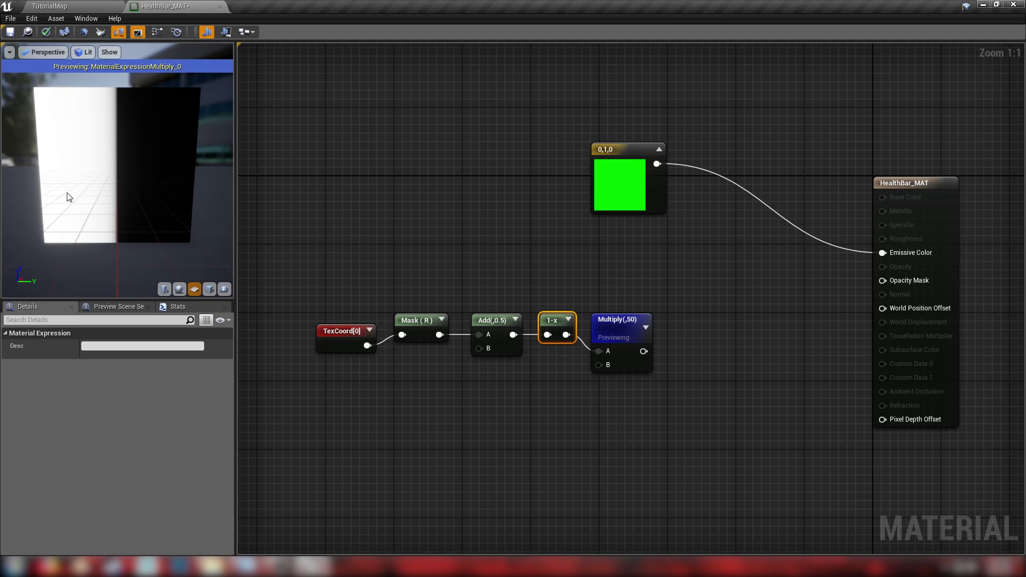
drag(96, 128, 224, 201)
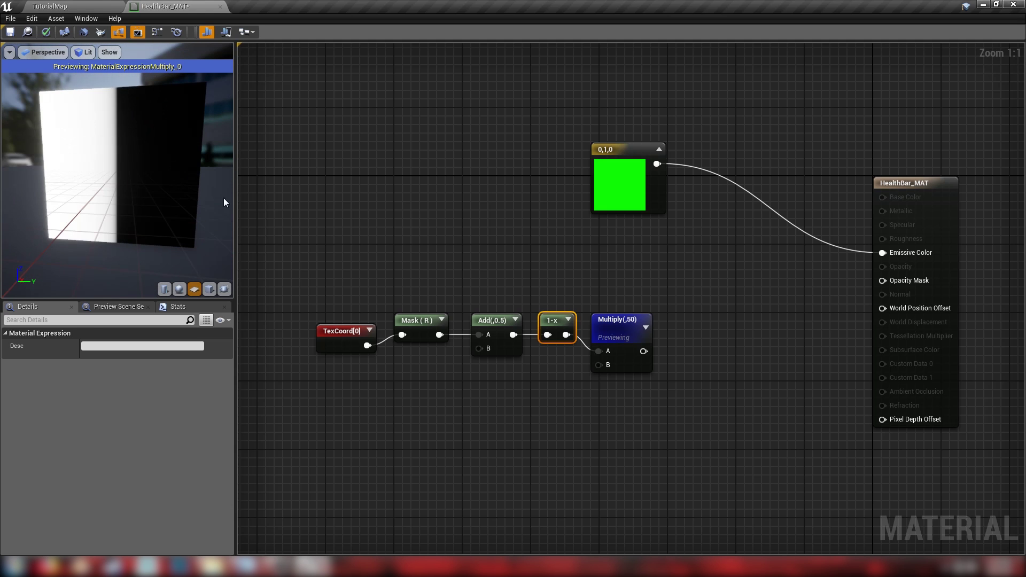
right_click(618, 322)
click(643, 328)
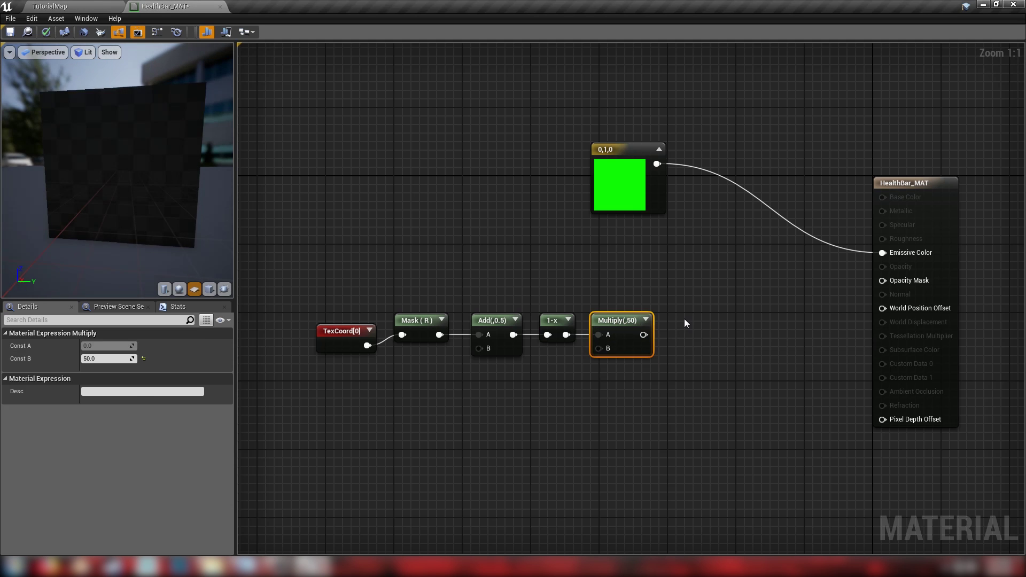
Add a Clamp node after the Multiply node, fed by the Multiply output
click(685, 320)
drag(676, 331, 676, 333)
text(clamp)
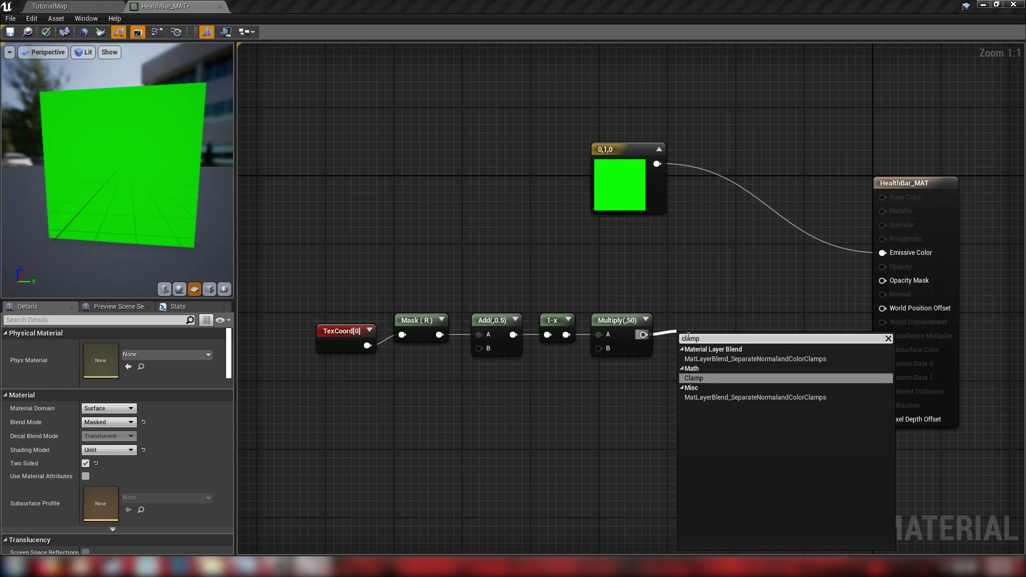
key(Return)
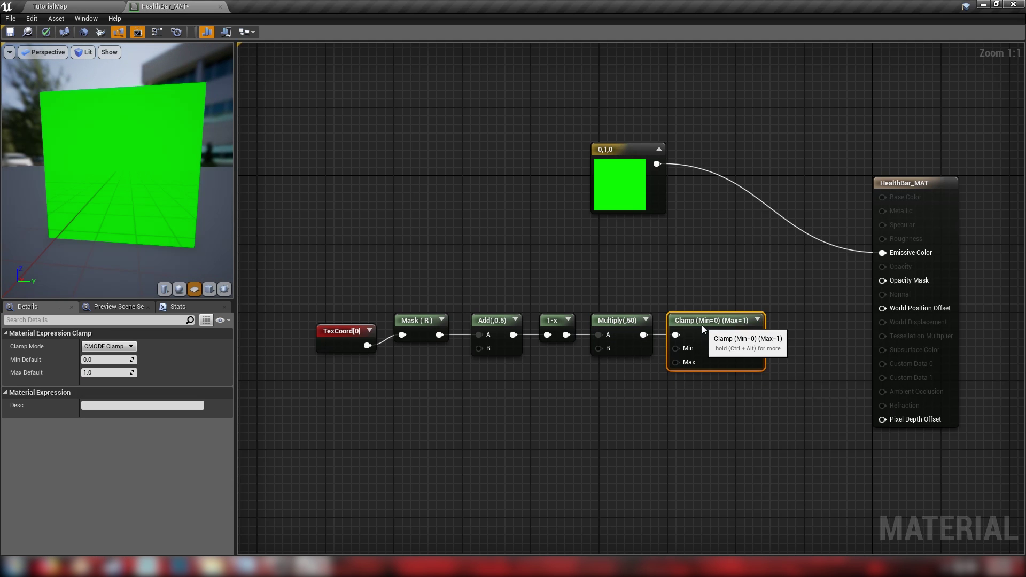
Preview the Clamp node on the plane, examine the clamped black-and-white mask, and stop the node preview
right_click(719, 324)
click(742, 328)
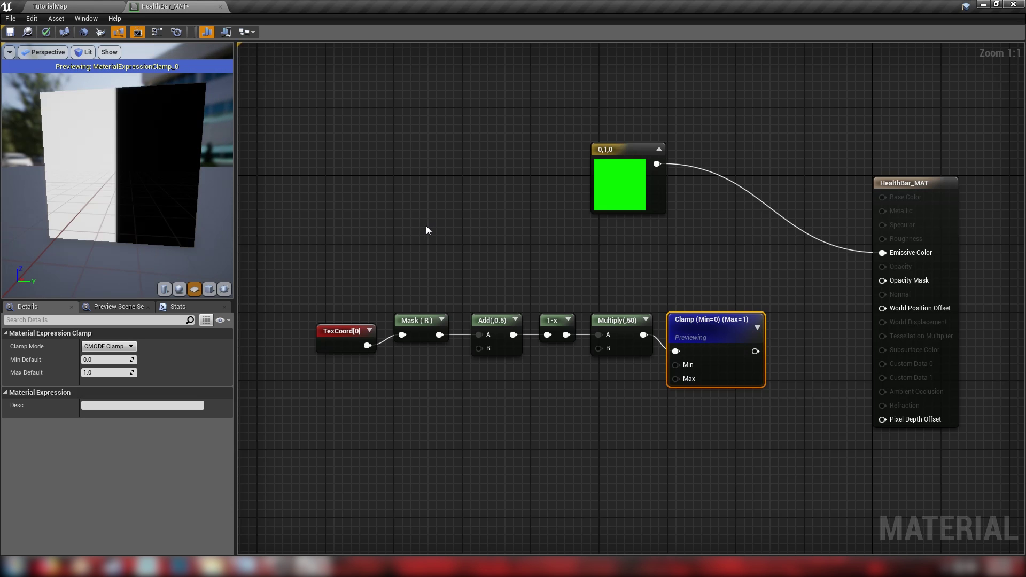
mouse_move(118, 177)
mouse_down()
mouse_move(80, 176)
mouse_move(133, 175)
mouse_up()
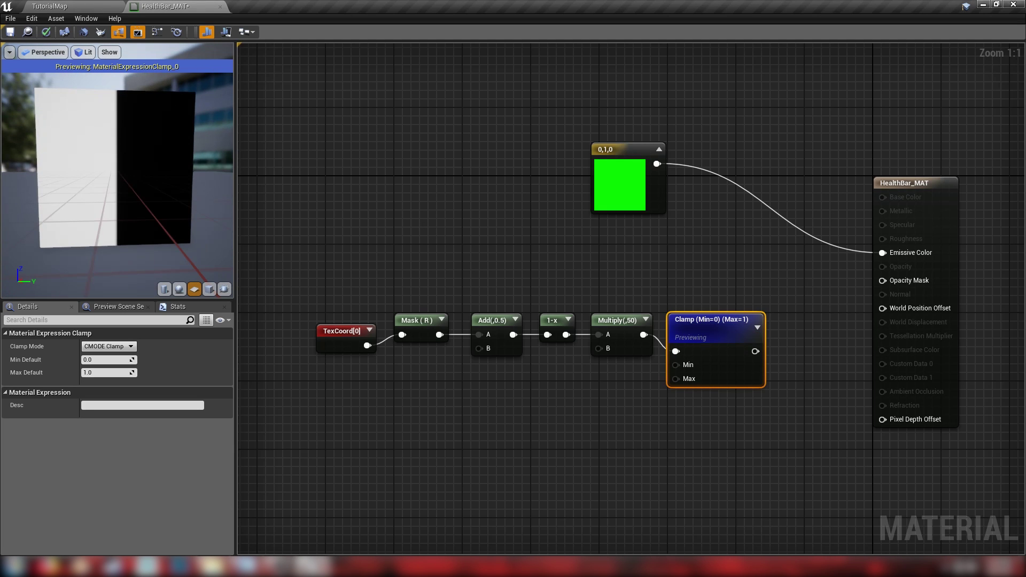
right_click(718, 327)
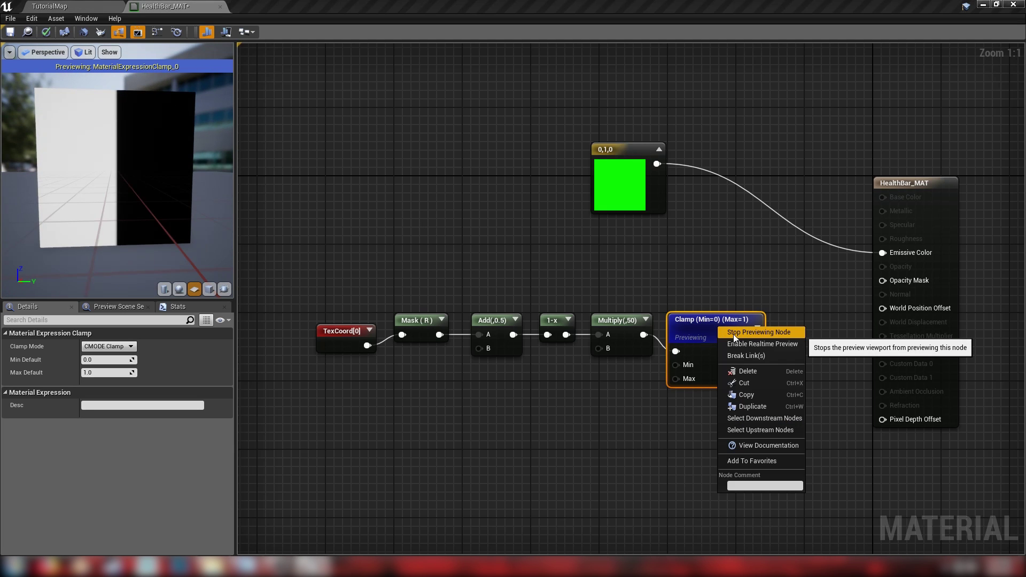
click(733, 335)
Move TexCoord, Mask (R) and Add(,0.5) away from the 1-x node and insert a second connected Add node in the gap
right_drag(320, 262, 410, 262)
drag(348, 268, 462, 350)
click(545, 306)
key(a)
click(522, 318)
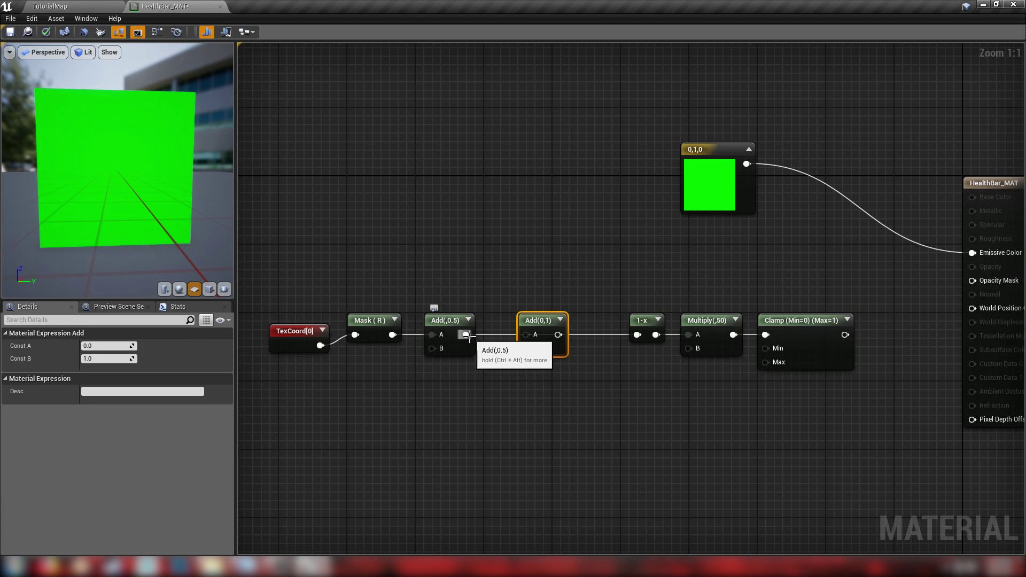
drag(466, 335, 526, 334)
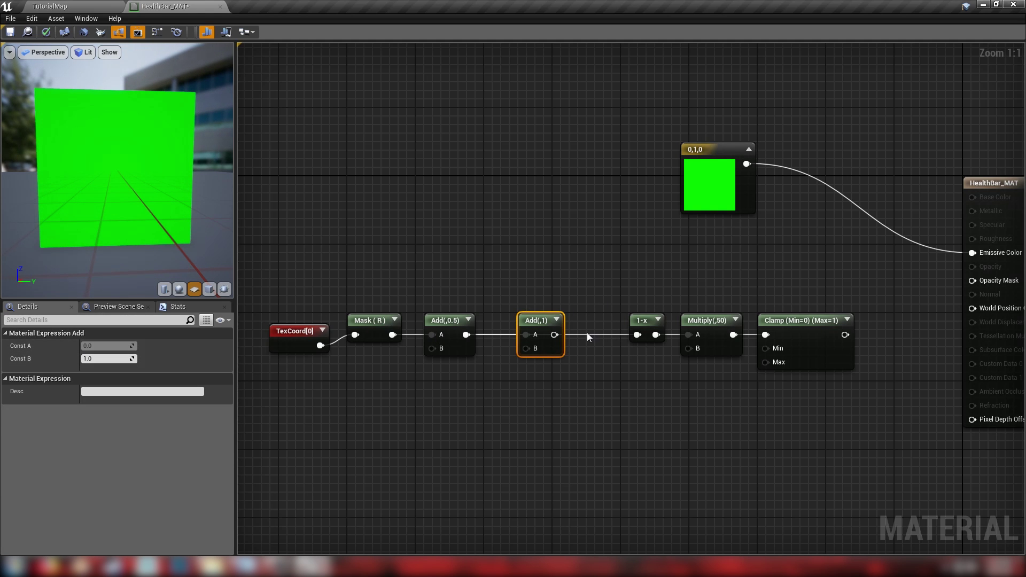
drag(641, 335, 638, 334)
Preview the Clamp node and set the second Add node's Const B to 0
right_click(823, 328)
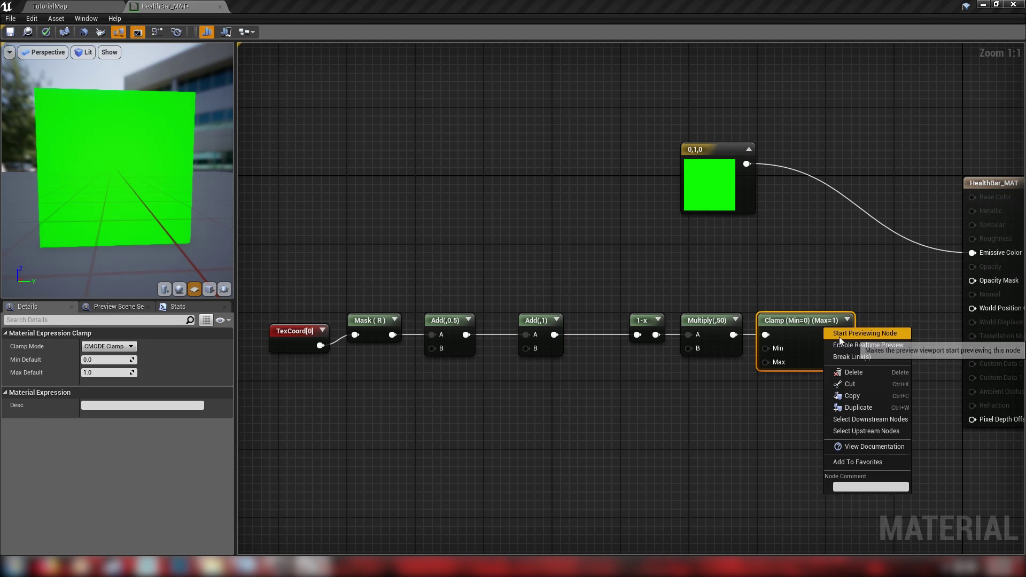
click(839, 336)
click(537, 318)
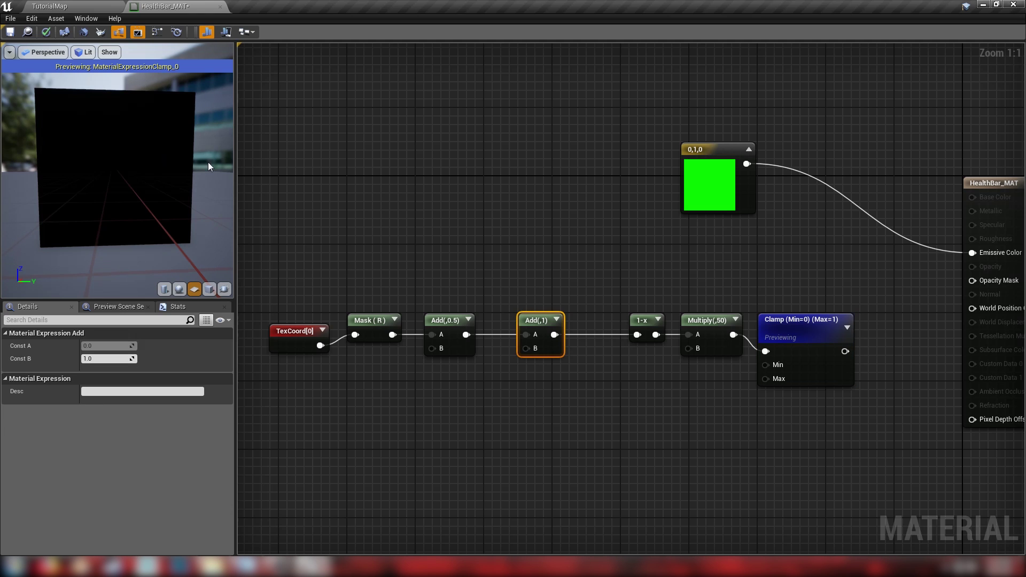
click(109, 357)
text(0)
key(Return)
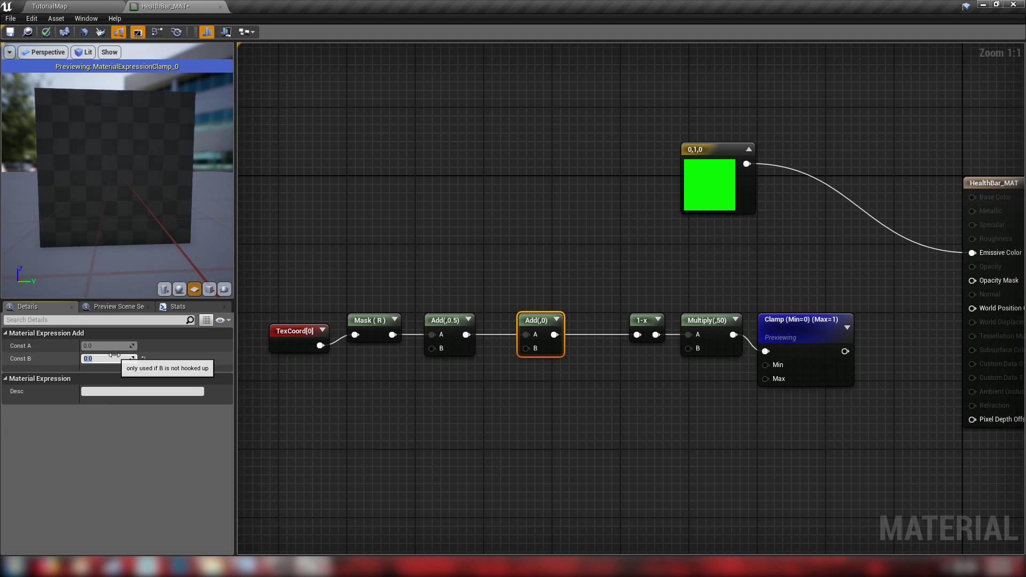
Try a Const B of -1 on the second Add node and undo that change
text(-)
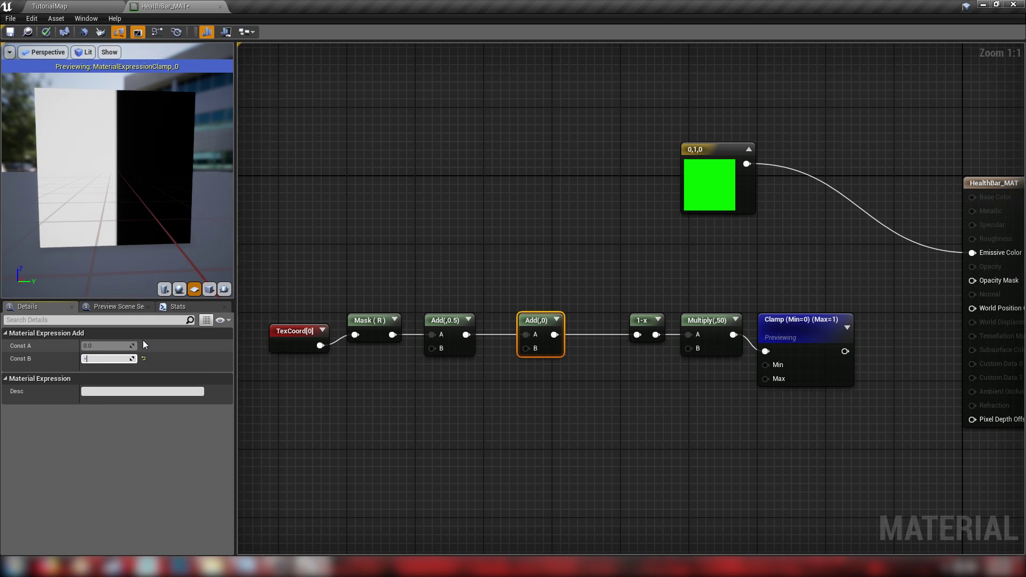
text(1)
key(Return)
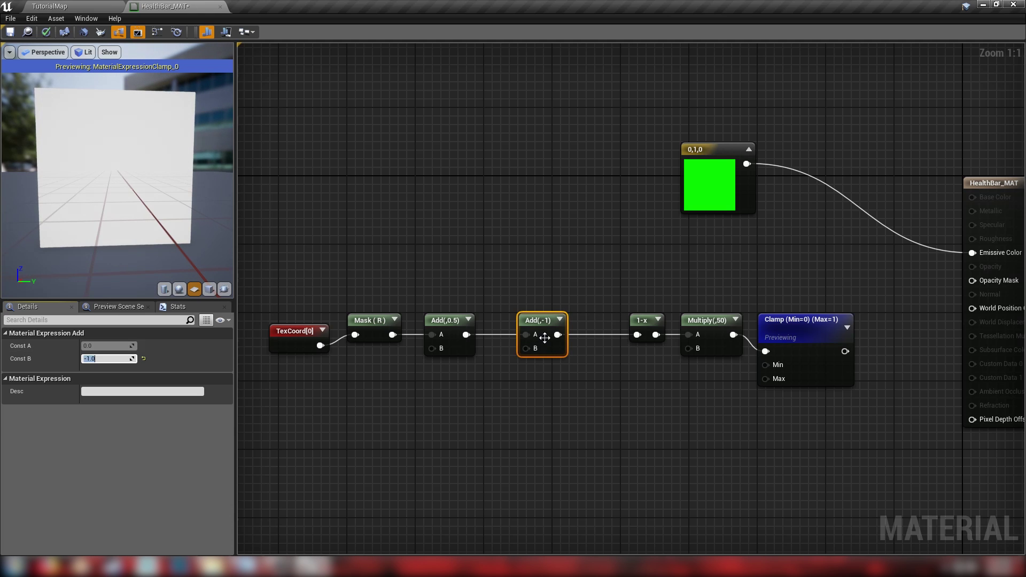
key(ctrl+z)
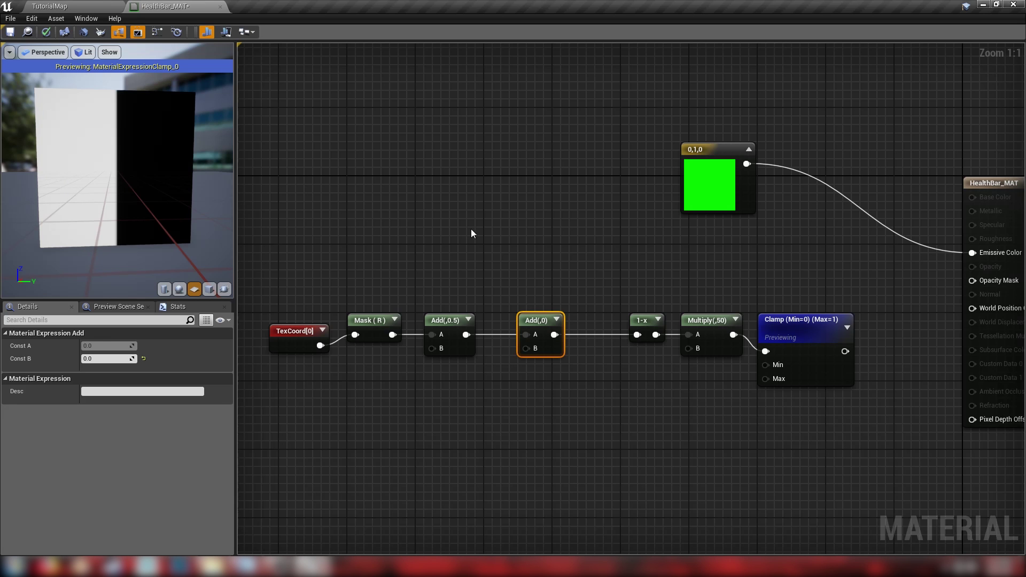
Add a scalar parameter named value and connect it to input B of the second Add node
click(452, 247)
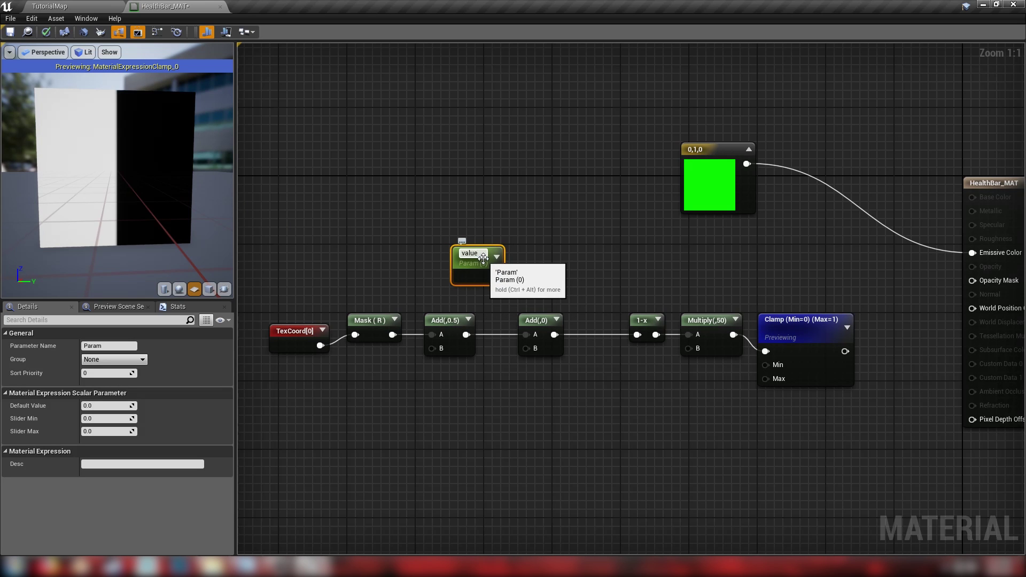
key(Return)
drag(494, 275, 526, 350)
Connect the Clamp output to Emissive Color, then stop the node preview and save the material
right_drag(602, 289, 505, 272)
drag(747, 335, 883, 236)
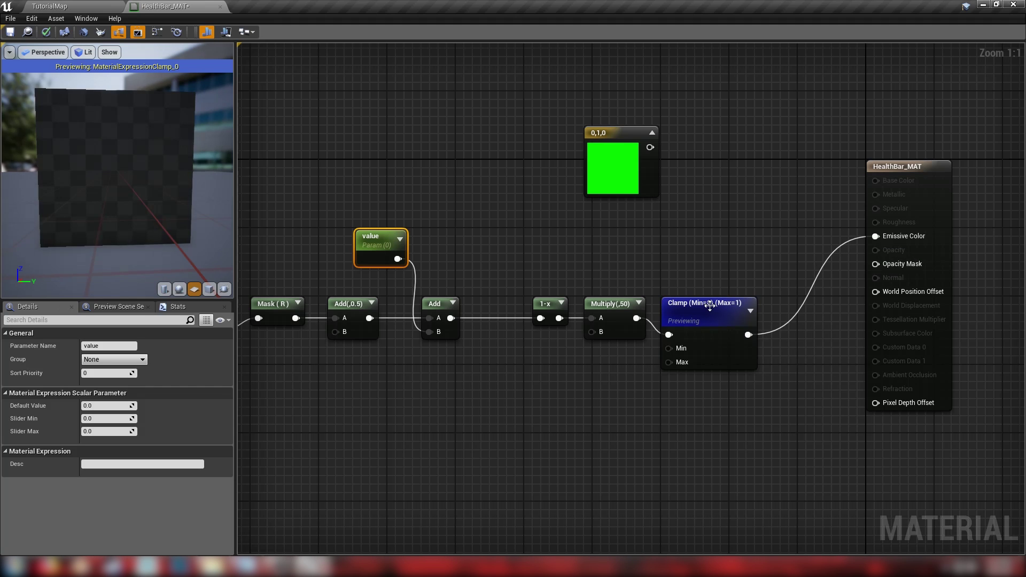
right_click(711, 305)
click(732, 316)
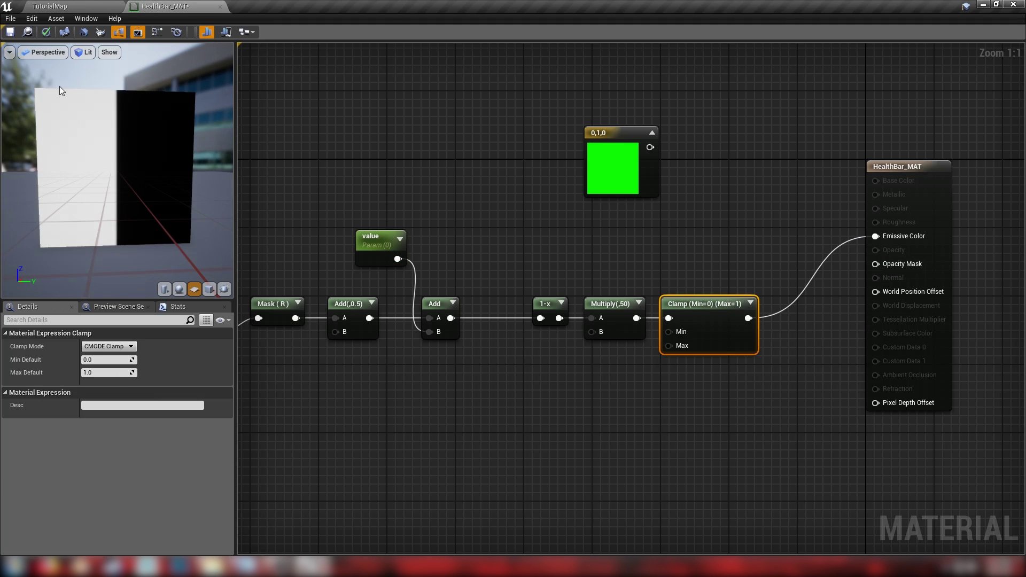
click(9, 32)
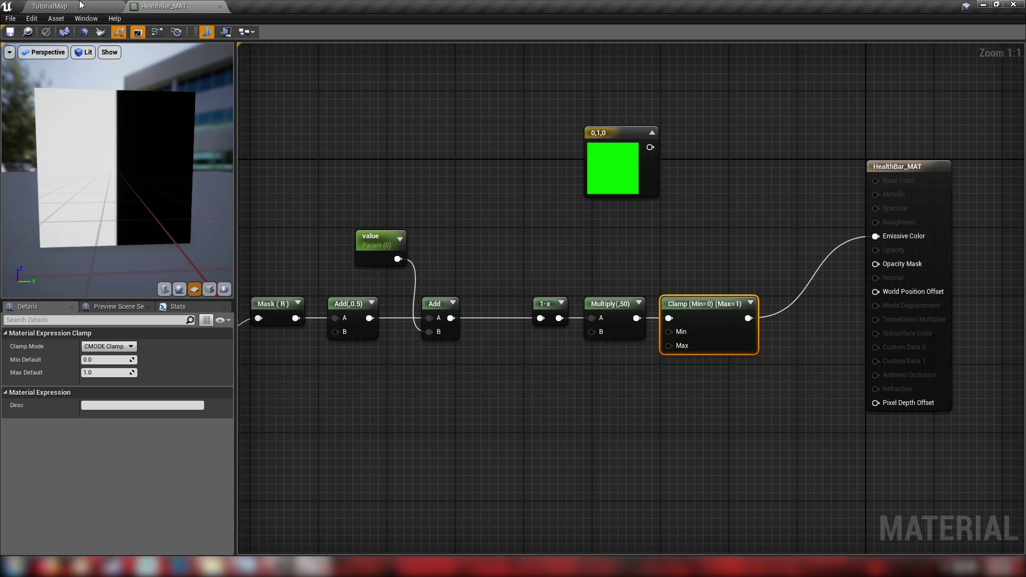
Switch to TutorialMap and place the mesh_HealthBar mesh in the level, framing it in the viewport
click(51, 6)
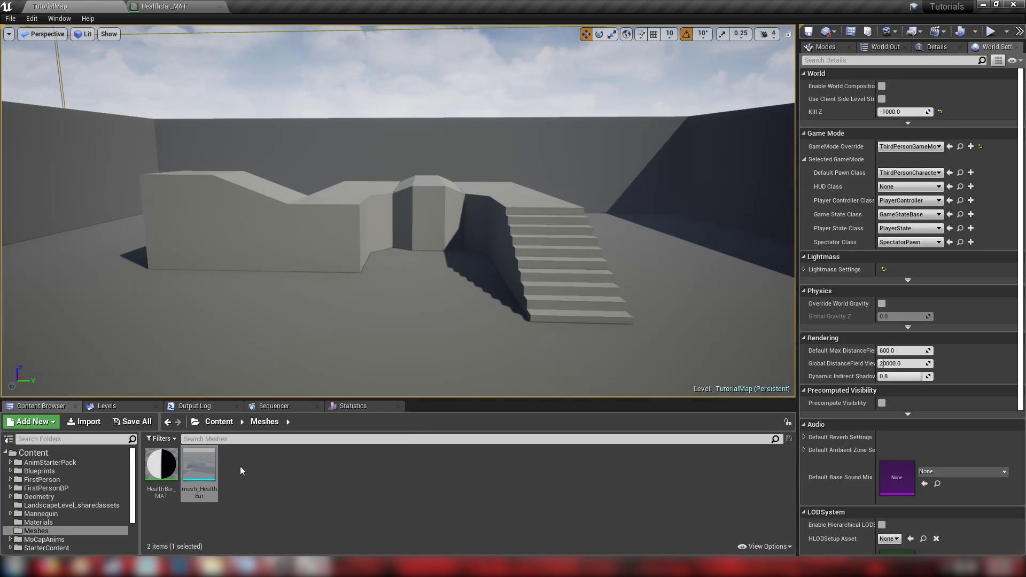
drag(199, 464, 368, 234)
key(f)
alt+drag(641, 210, 358, 212)
Create a material instance of HealthBar_MAT in the Meshes folder, keeping the default name
mouse_move(179, 480)
mouse_down()
mouse_move(293, 293)
mouse_move(314, 227)
mouse_move(186, 477)
mouse_up()
click(160, 469)
right_click(160, 469)
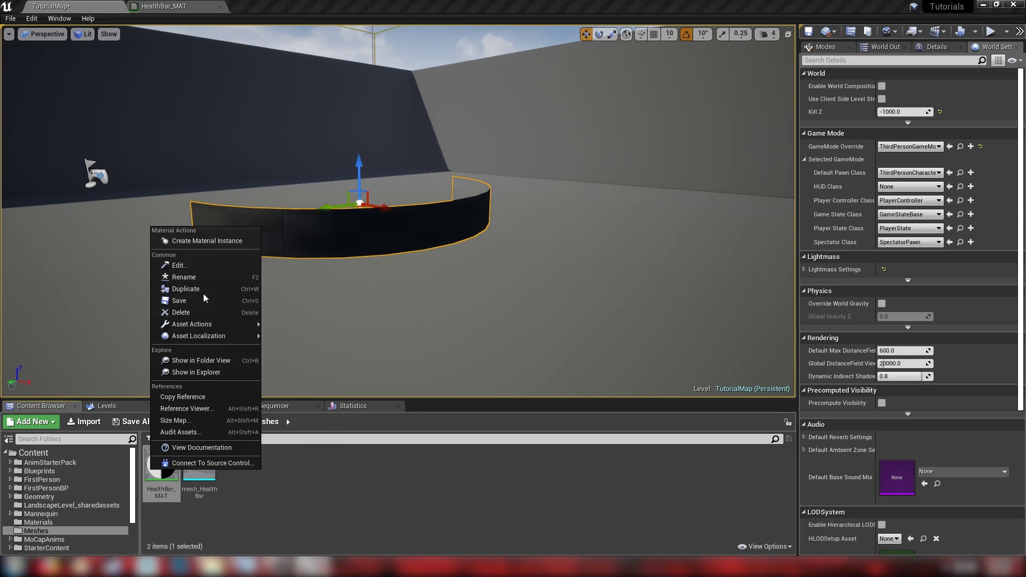
click(203, 238)
key(Return)
Apply the new HealthBar_MAT material instance to the curved health bar mesh in the level
drag(198, 464, 306, 220)
key(d)
right_drag(306, 220, 226, 229)
Open the health bar's material instance and move its editor window clear of the curved mesh in the viewport
double_click(197, 466)
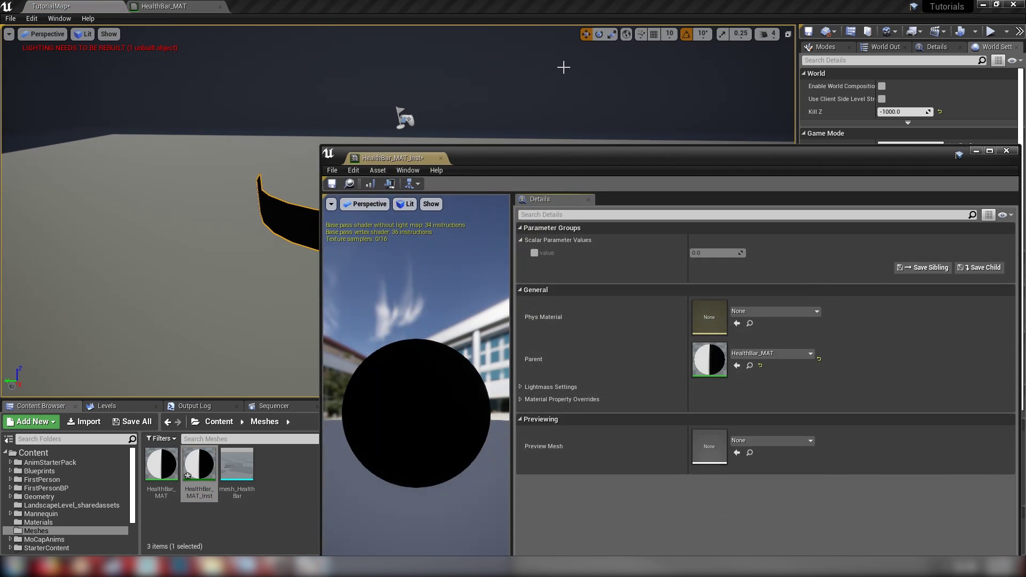
mouse_move(575, 153)
mouse_down()
mouse_move(649, 161)
mouse_move(805, 208)
mouse_move(806, 293)
mouse_up()
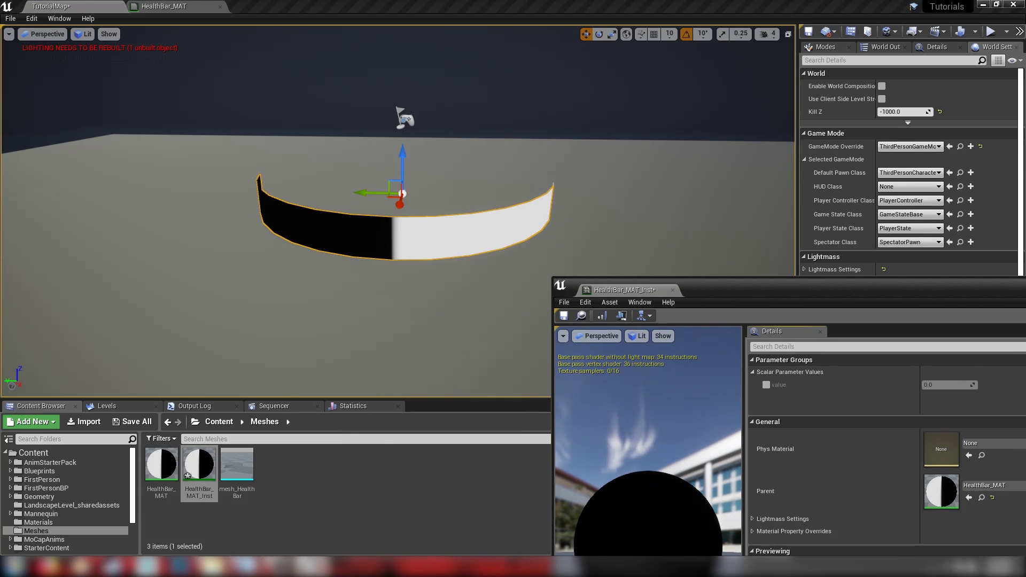
key(a)
right_drag(459, 214, 427, 214)
key(d)
alt+drag(427, 214, 534, 236)
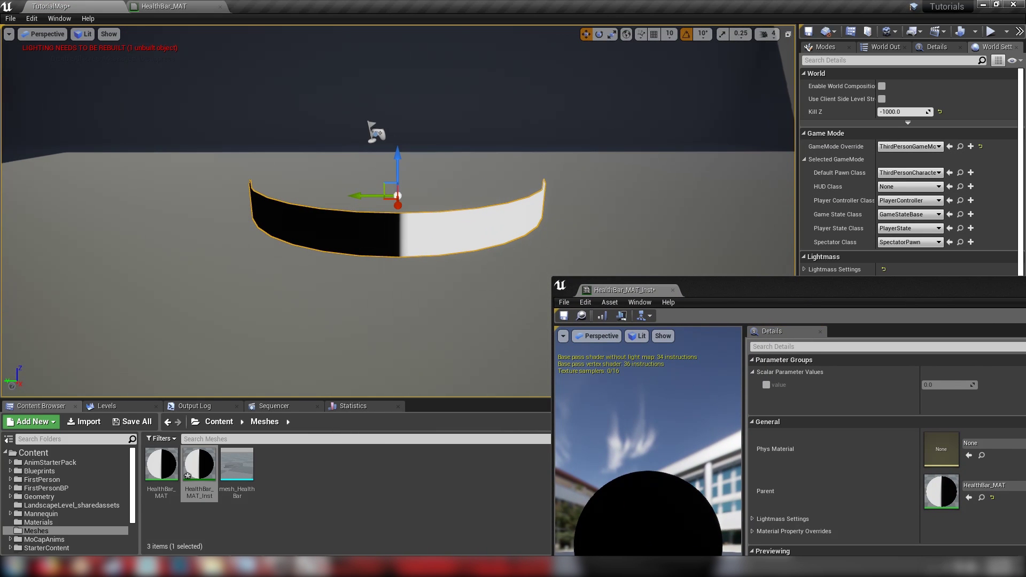
Enable the instance's value parameter override, lower it to about -0.5, and examine the mask on the curved bar
click(766, 385)
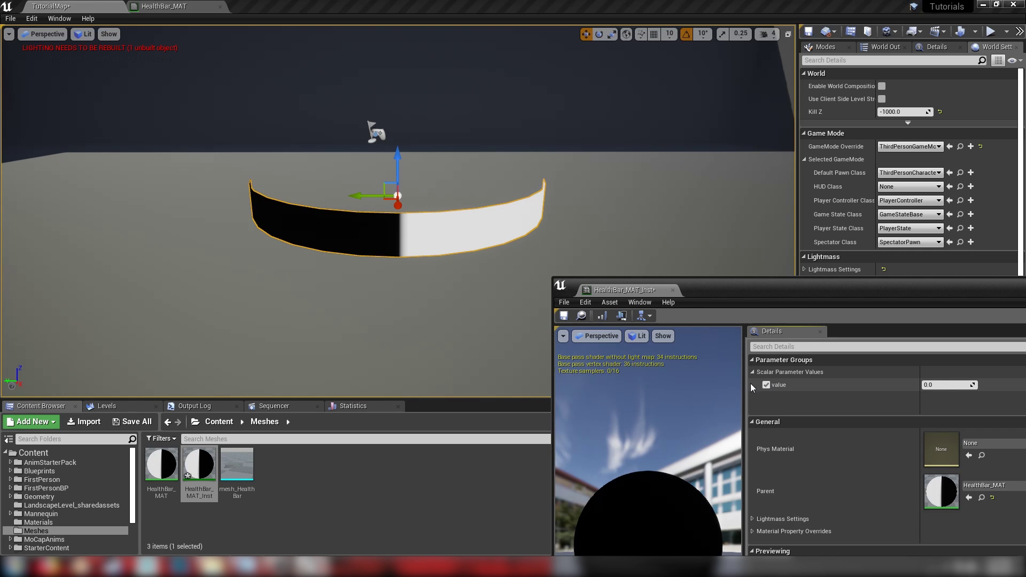
mouse_move(949, 385)
mouse_down()
mouse_move(929, 385)
mouse_move(962, 385)
mouse_move(937, 385)
mouse_up()
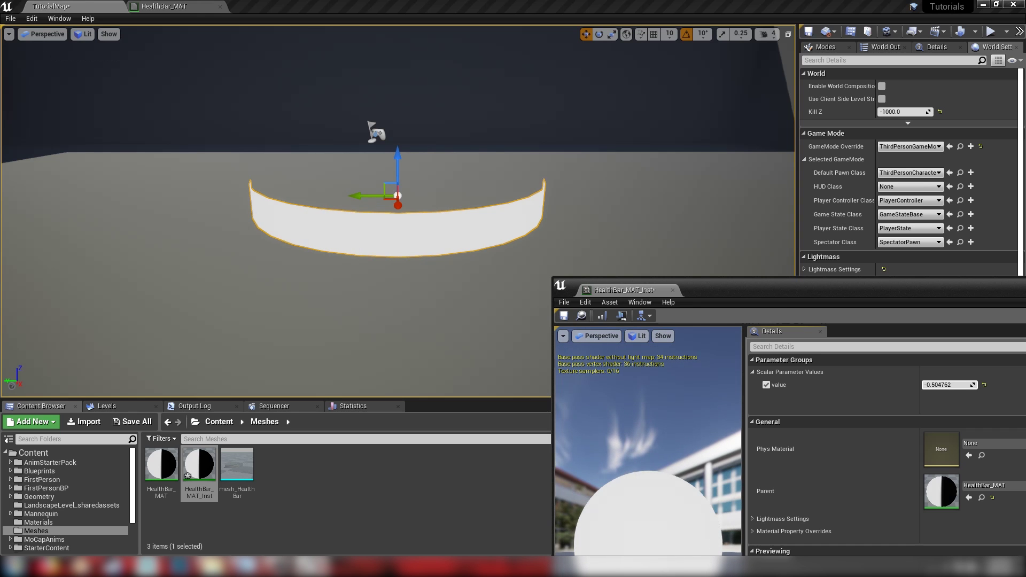
alt+drag(509, 233, 502, 233)
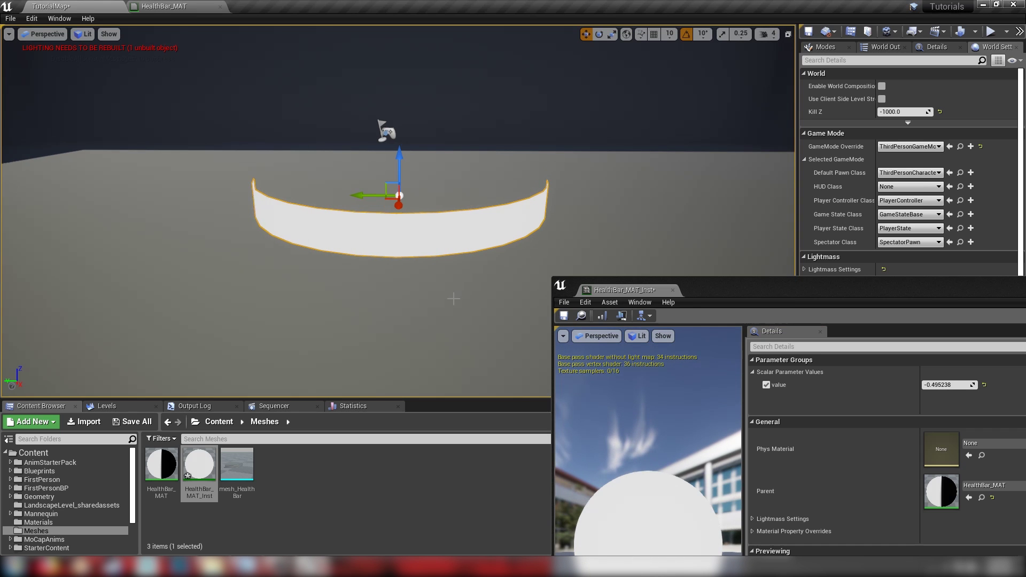
alt+drag(454, 298, 684, 302)
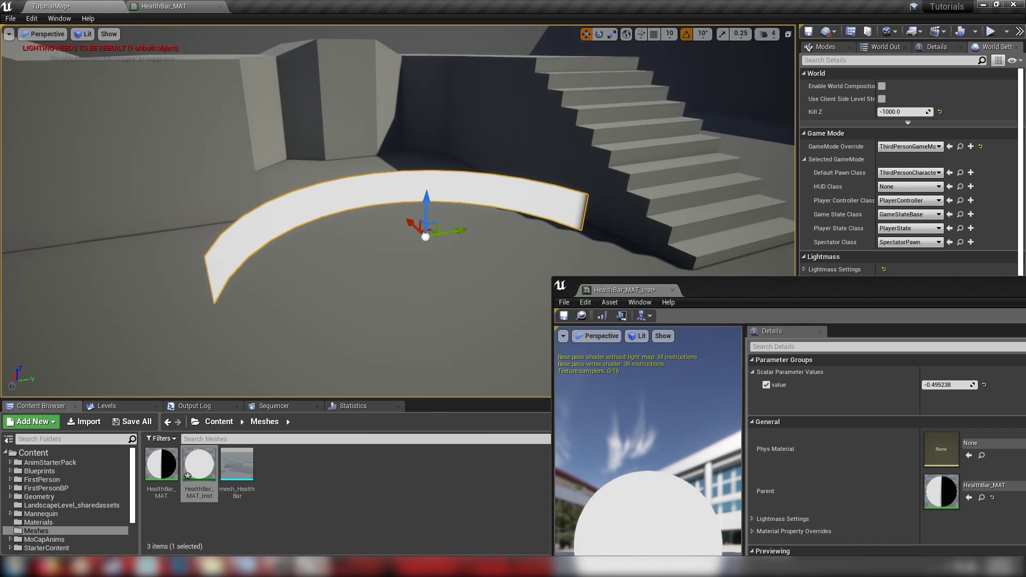
right_drag(369, 241, 358, 242)
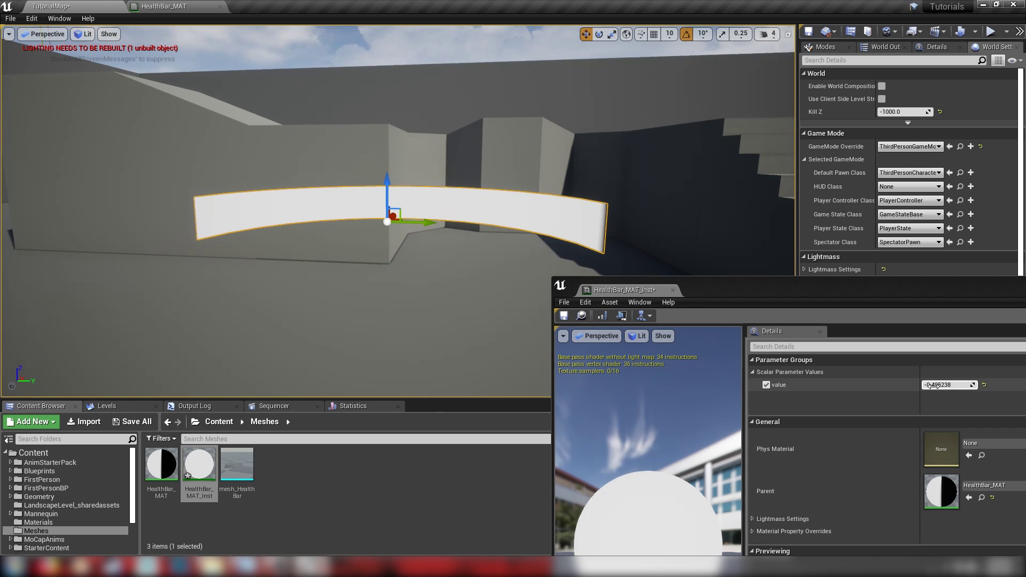
Raise the instance's value parameter to about -0.01 and close the material instance editor
mouse_move(947, 384)
mouse_down()
mouse_move(997, 384)
mouse_move(962, 385)
mouse_move(973, 384)
mouse_up()
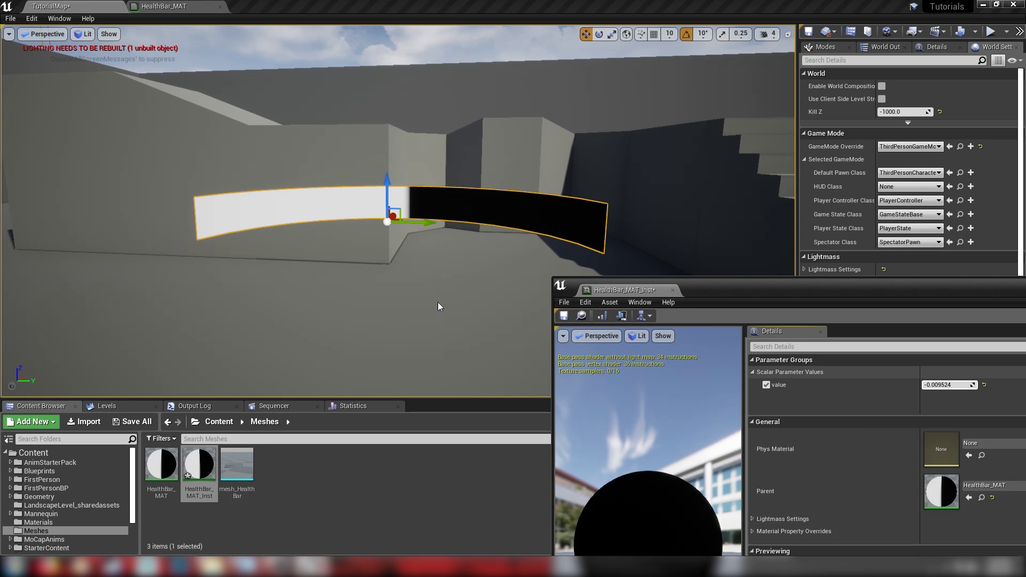
alt+drag(447, 275, 444, 283)
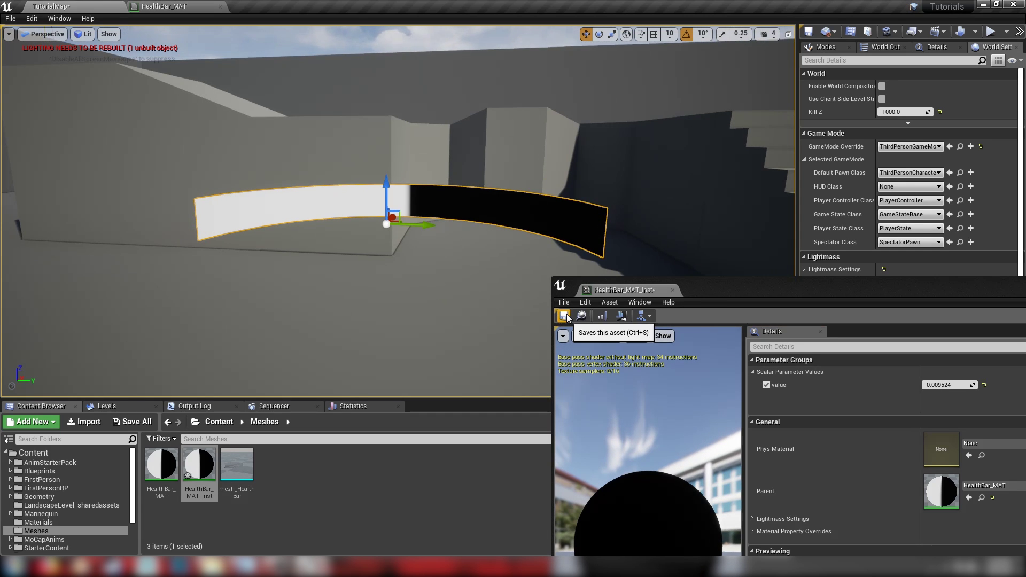
click(672, 290)
In HealthBar_MAT, connect the Clamp output to Opacity Mask and the green constant to Emissive Color, moving the constant away from the output node
click(160, 6)
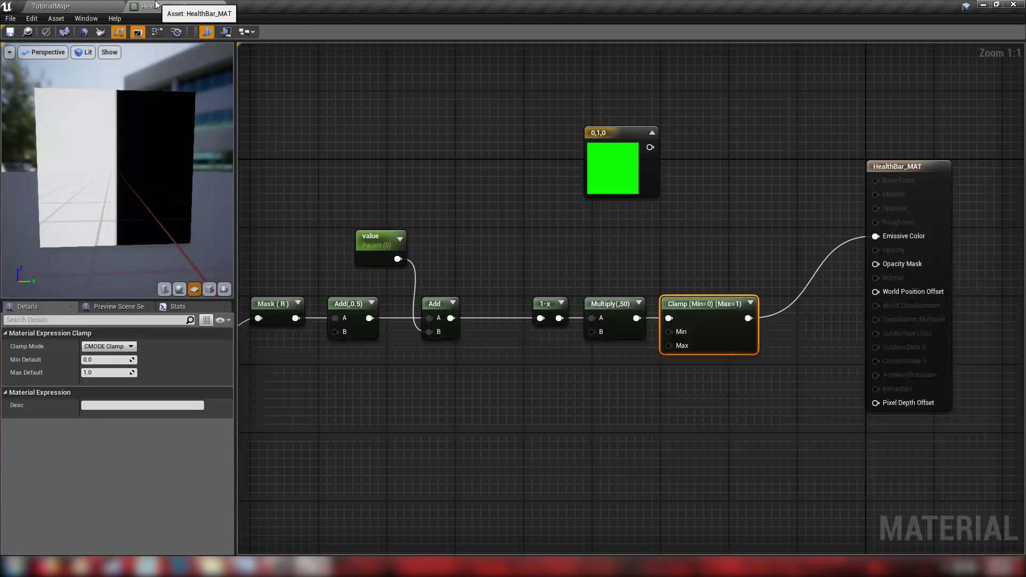
mouse_move(748, 318)
mouse_down()
mouse_move(778, 260)
mouse_move(886, 264)
mouse_move(860, 236)
mouse_move(649, 147)
mouse_up()
drag(627, 181, 470, 152)
click(591, 204)
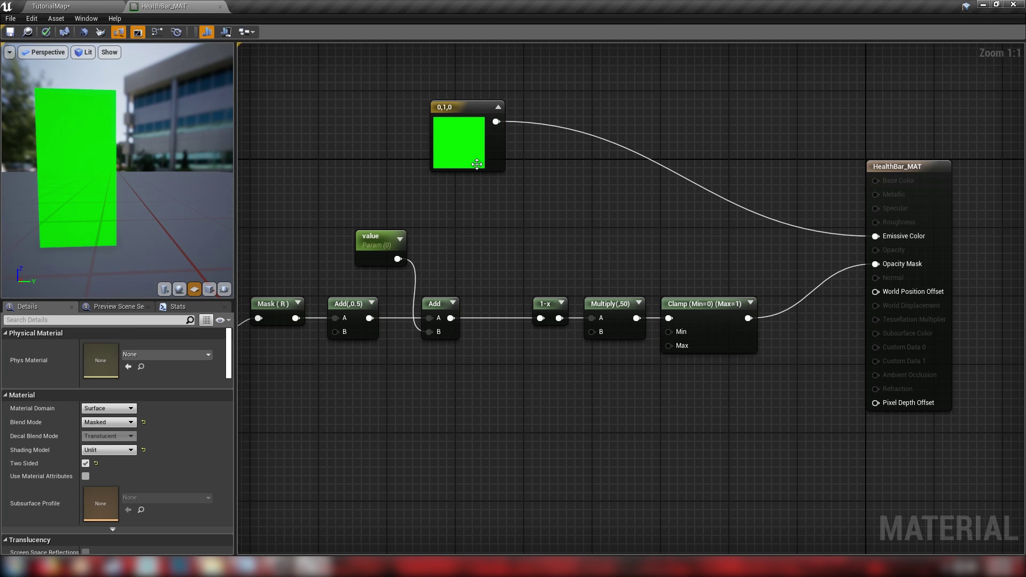
Examine the TexCoord node and the green constant's R, G and B components in the Color Picker
right_drag(300, 269, 441, 262)
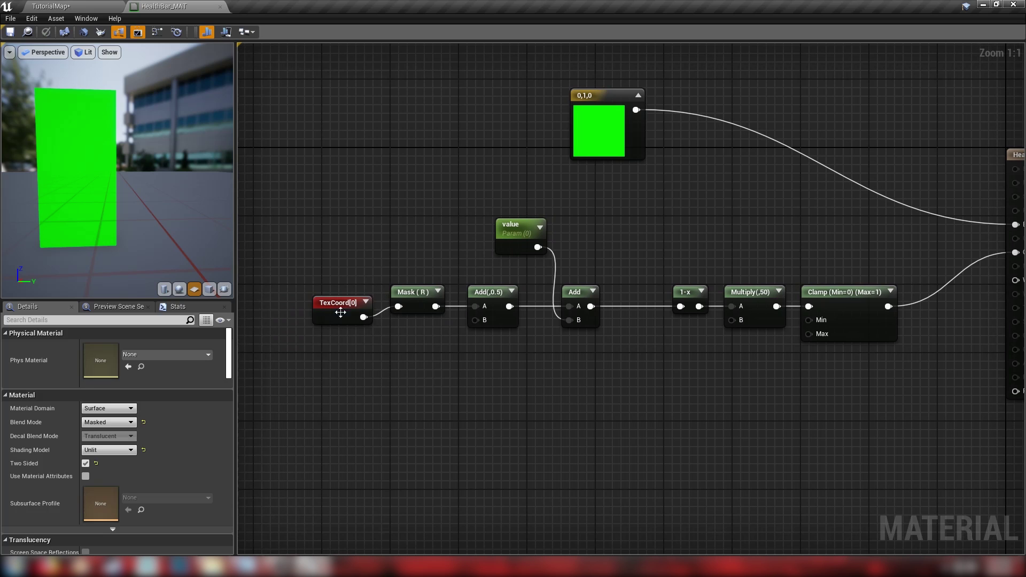
click(361, 321)
right_drag(365, 332, 308, 335)
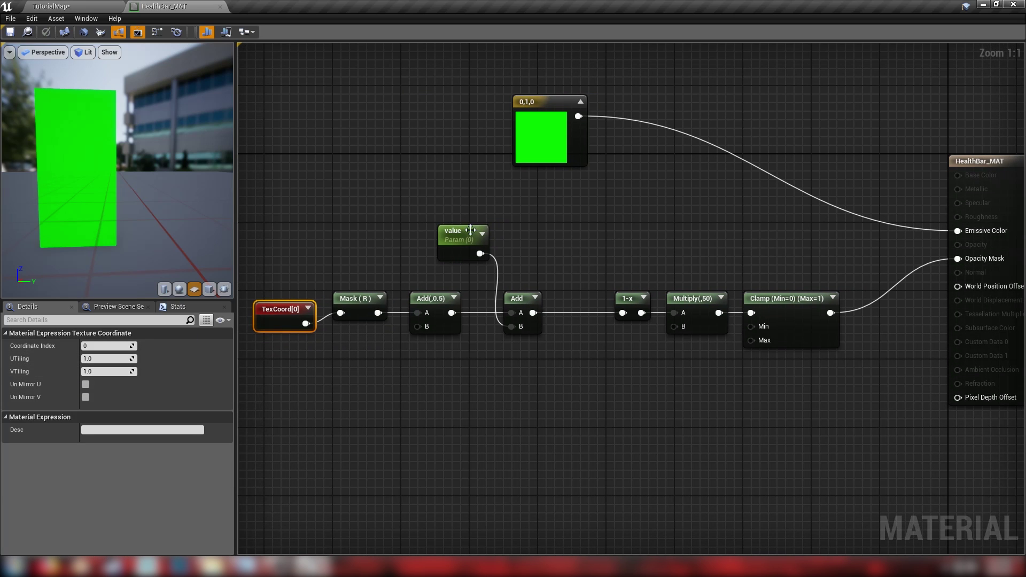
right_drag(558, 194, 510, 204)
click(481, 128)
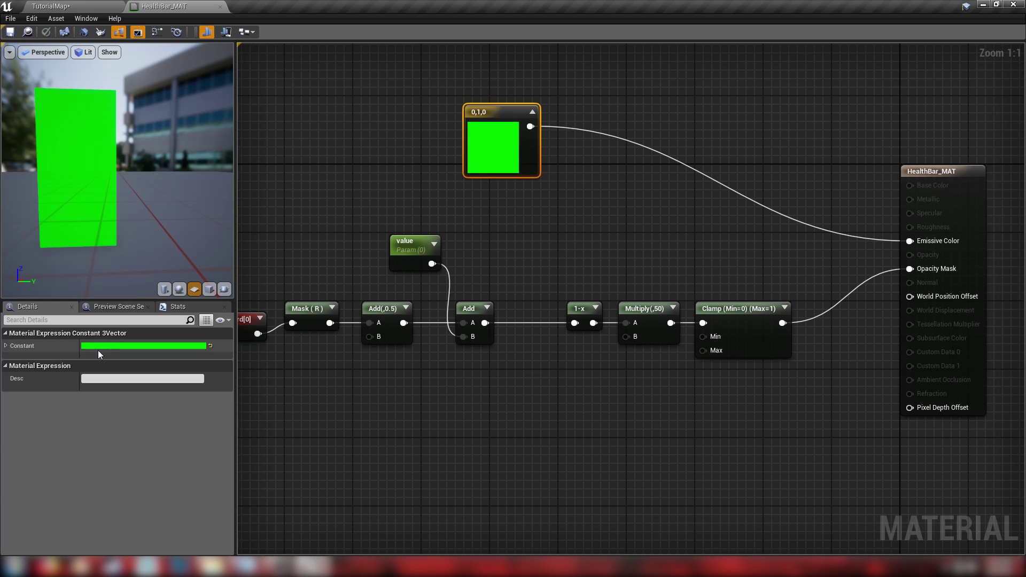
click(113, 346)
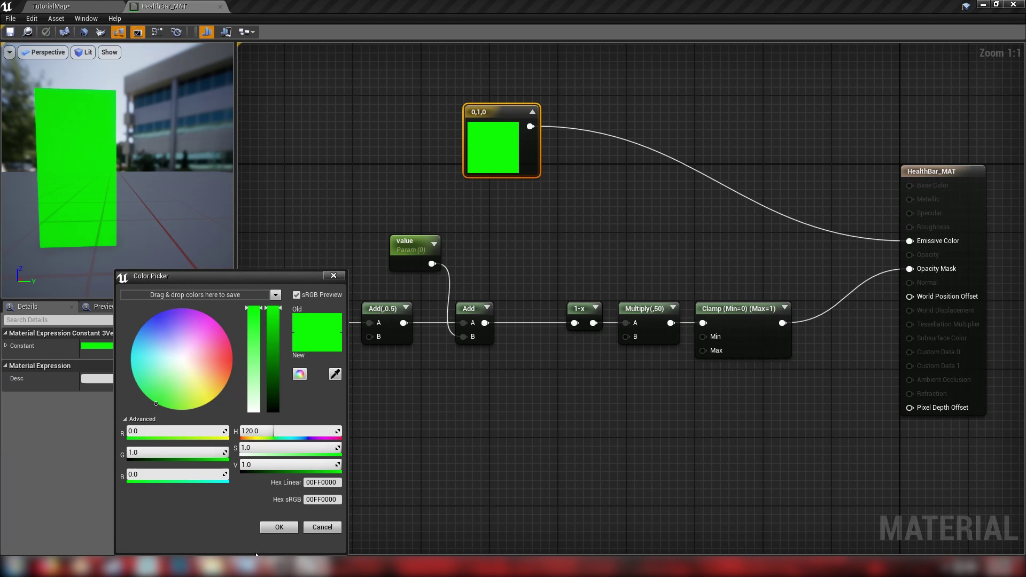
click(339, 529)
Add a BreakOutFloat3Components node fed by the green constant and move both nodes farther from the material output
drag(526, 142, 449, 142)
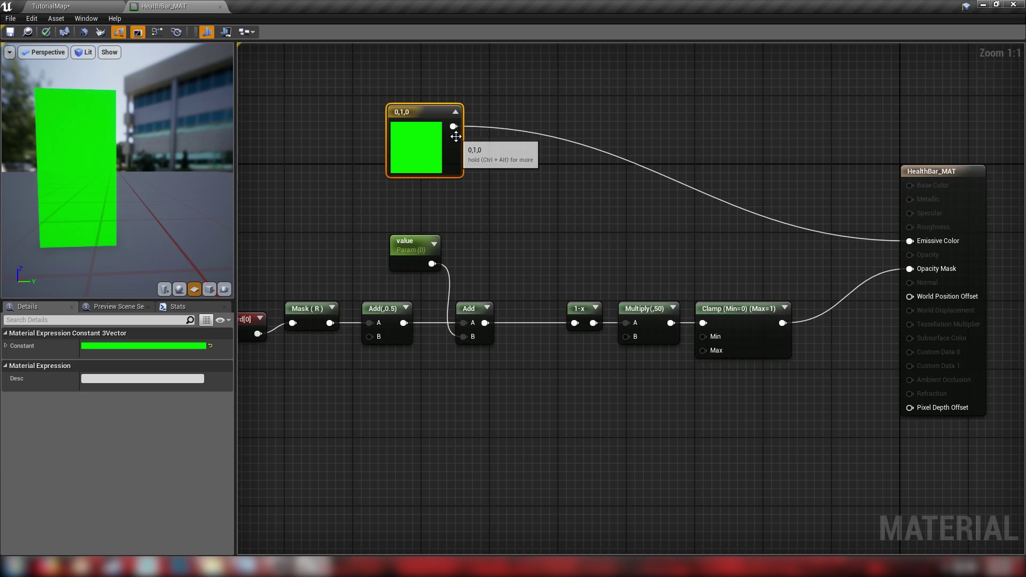
drag(453, 127, 504, 130)
text(b)
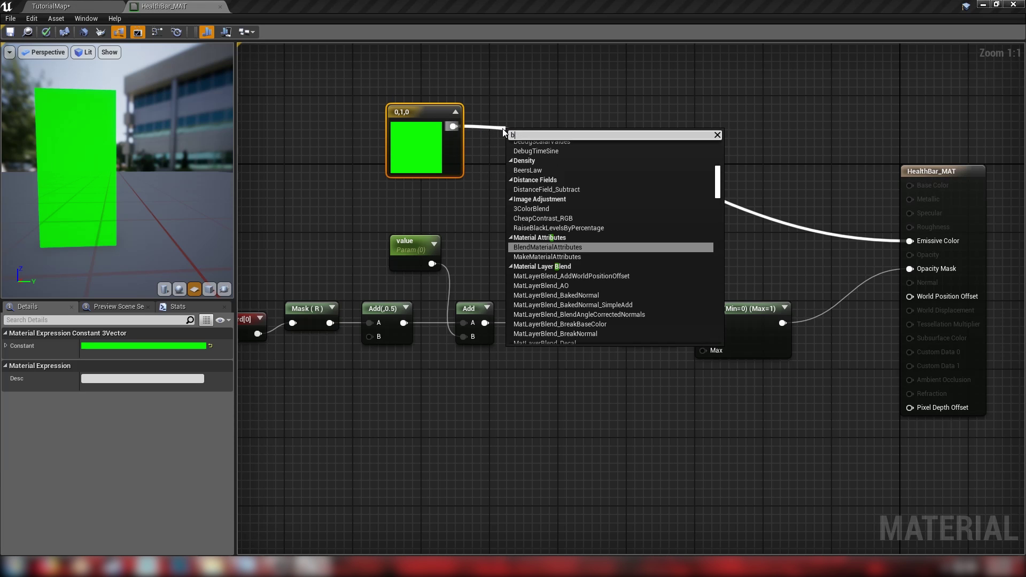
text(reak)
click(553, 193)
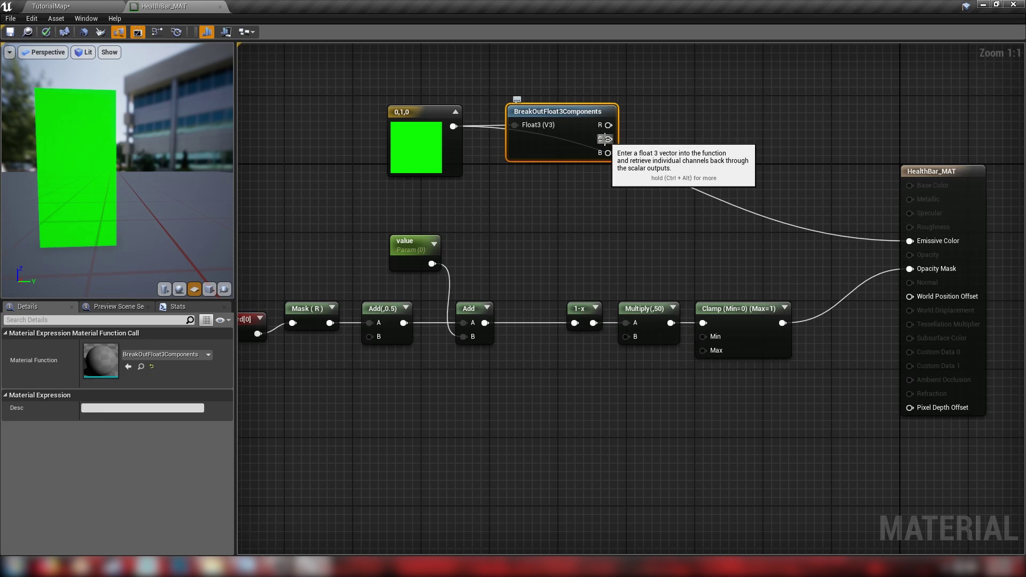
drag(390, 74, 473, 141)
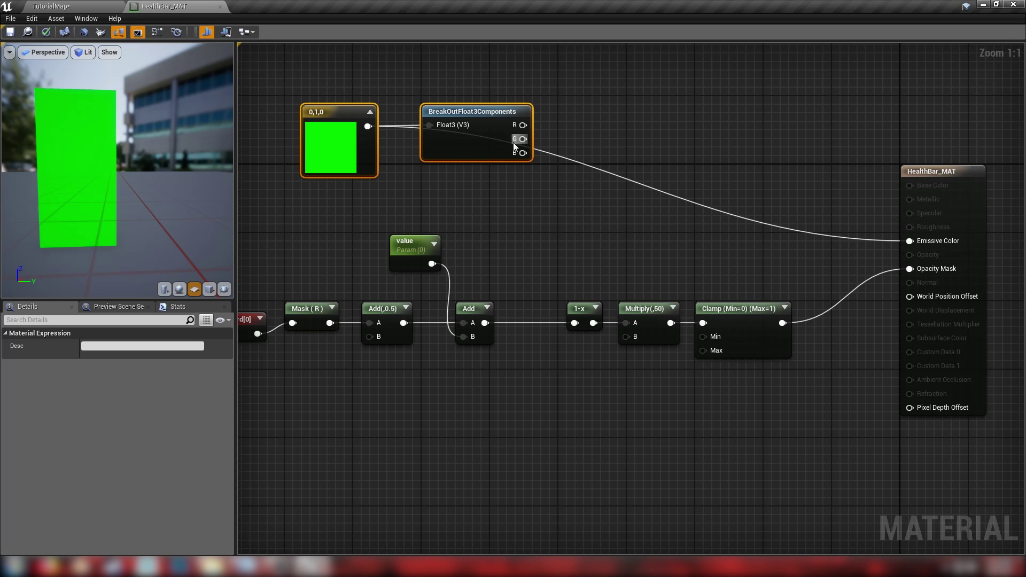
Add a MakeFloat3 node and connect the R, G and B outputs to its X, Y and Z inputs
drag(522, 125, 577, 128)
text(m)
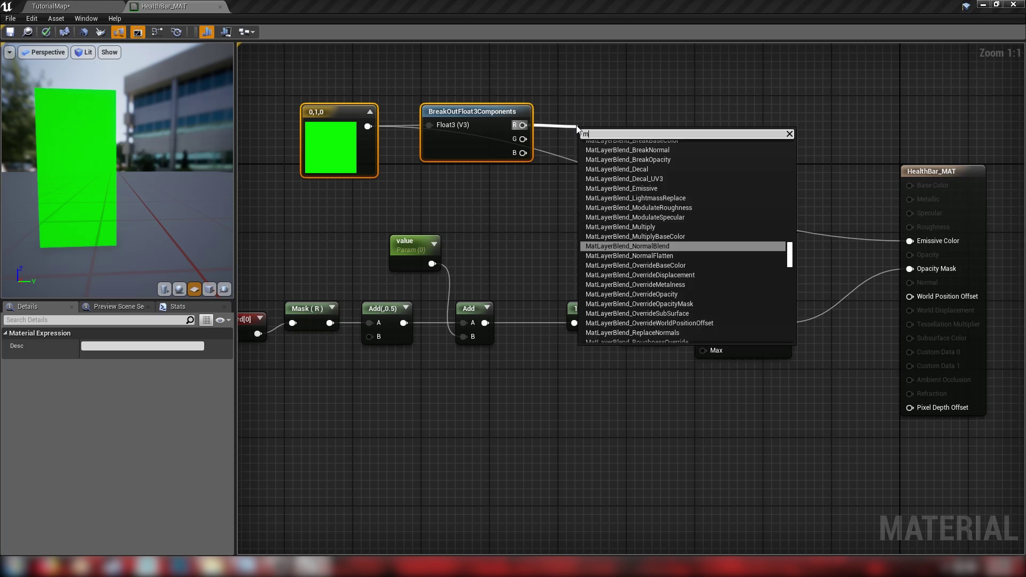
text(ake)
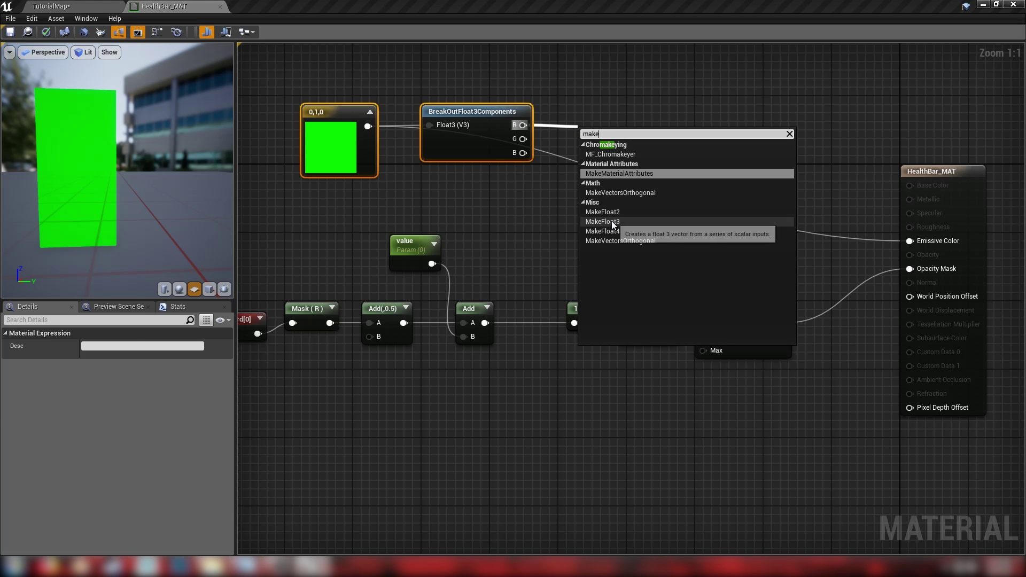
click(612, 221)
drag(522, 139, 643, 138)
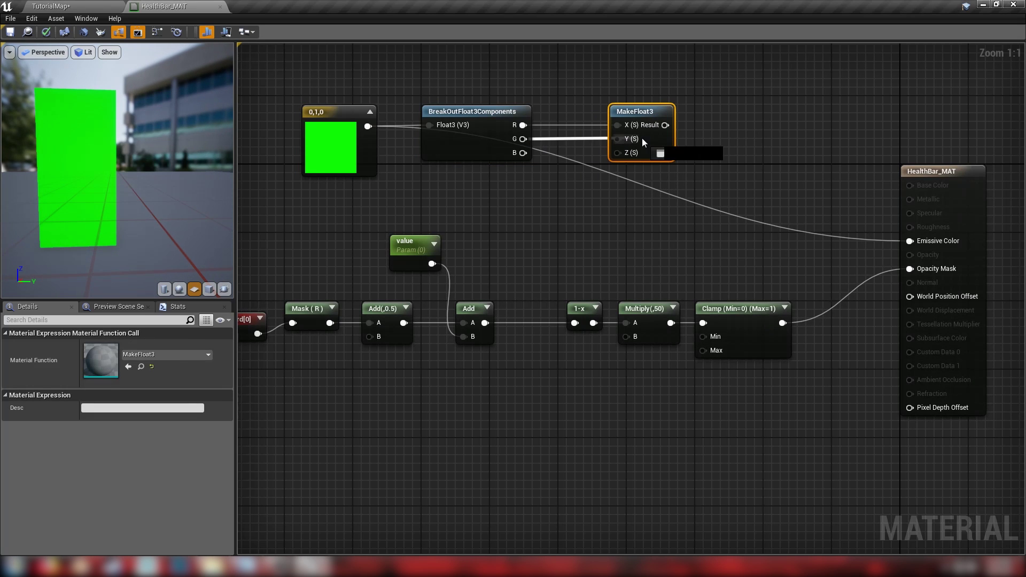
drag(524, 152, 617, 153)
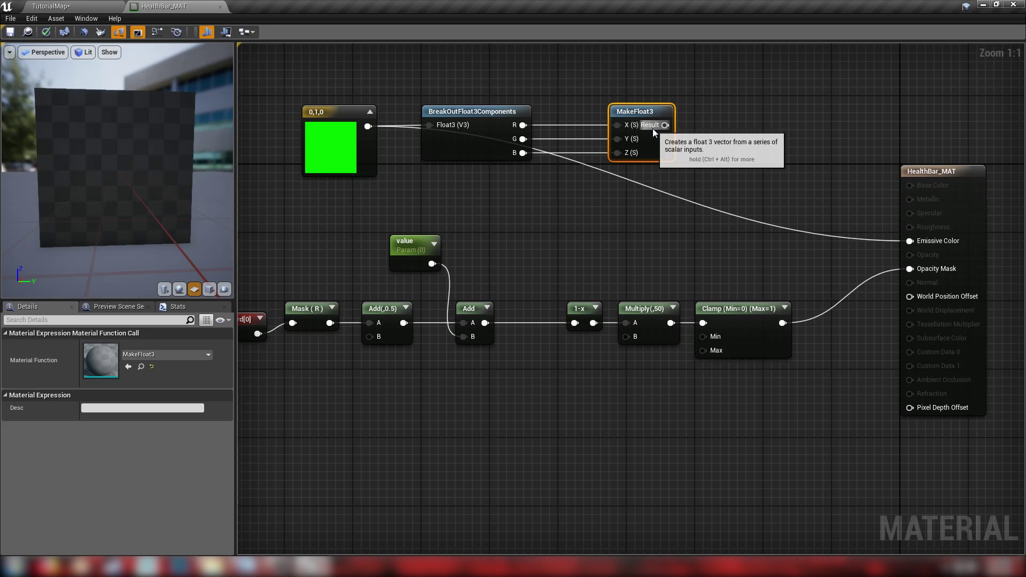
Connect the MakeFloat3 result to Emissive Color and move the node farther away from BreakOutFloat3Components
mouse_move(665, 125)
mouse_down()
mouse_move(868, 231)
mouse_move(911, 241)
mouse_up()
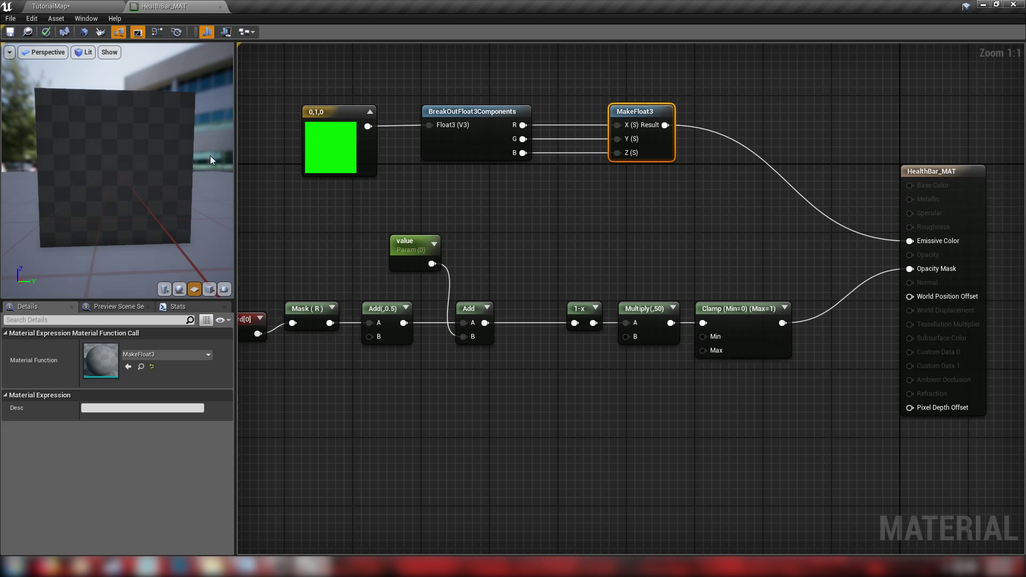
drag(209, 156, 104, 163)
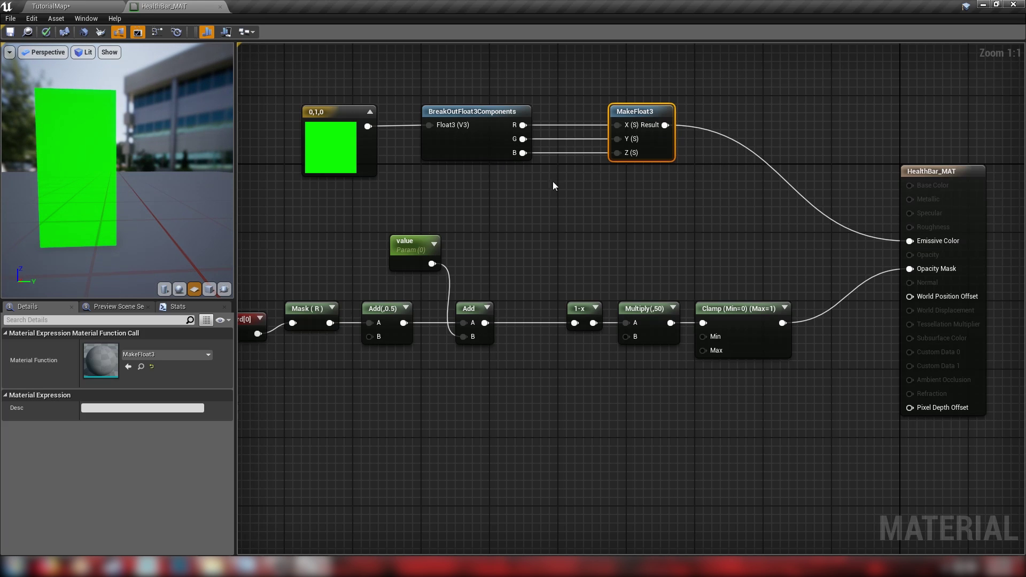
drag(663, 142, 697, 142)
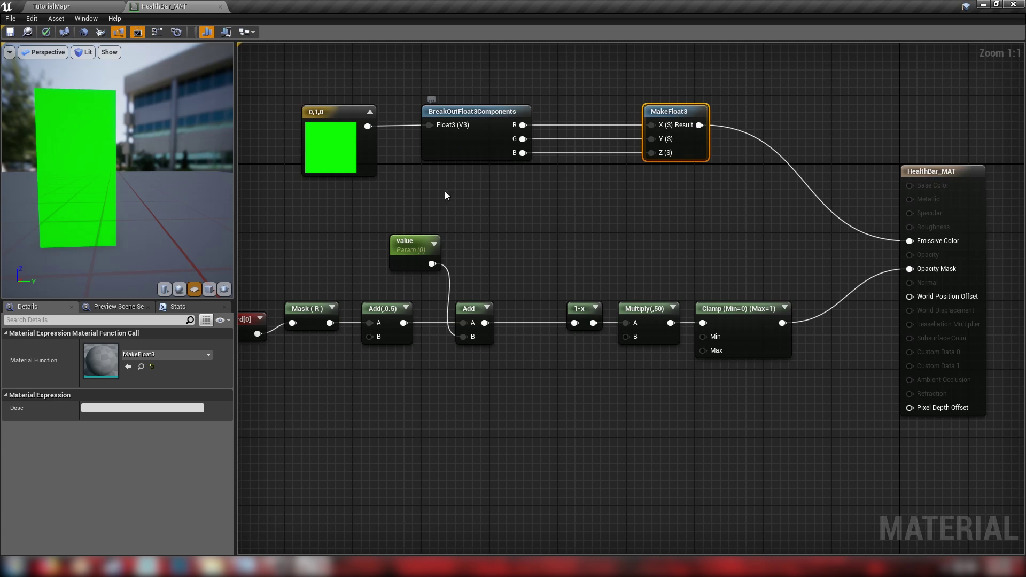